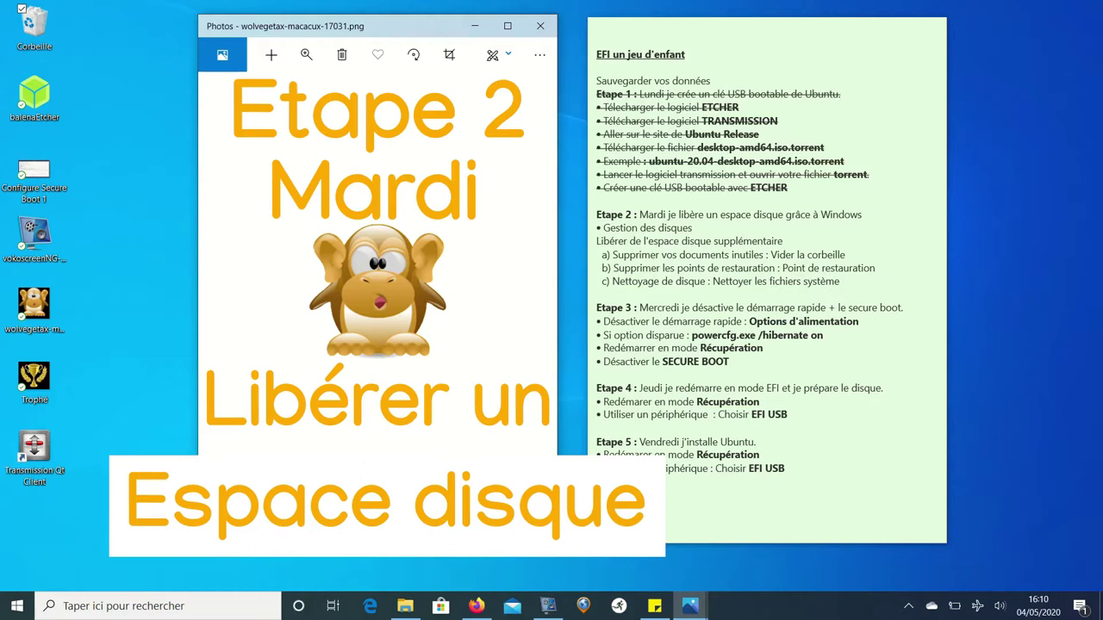
- Open File Explorer at Ce PC and check the free space on the Acer (C:) and DATA (D:) drives
{"action": "left_click", "coordinate": [405, 606]}
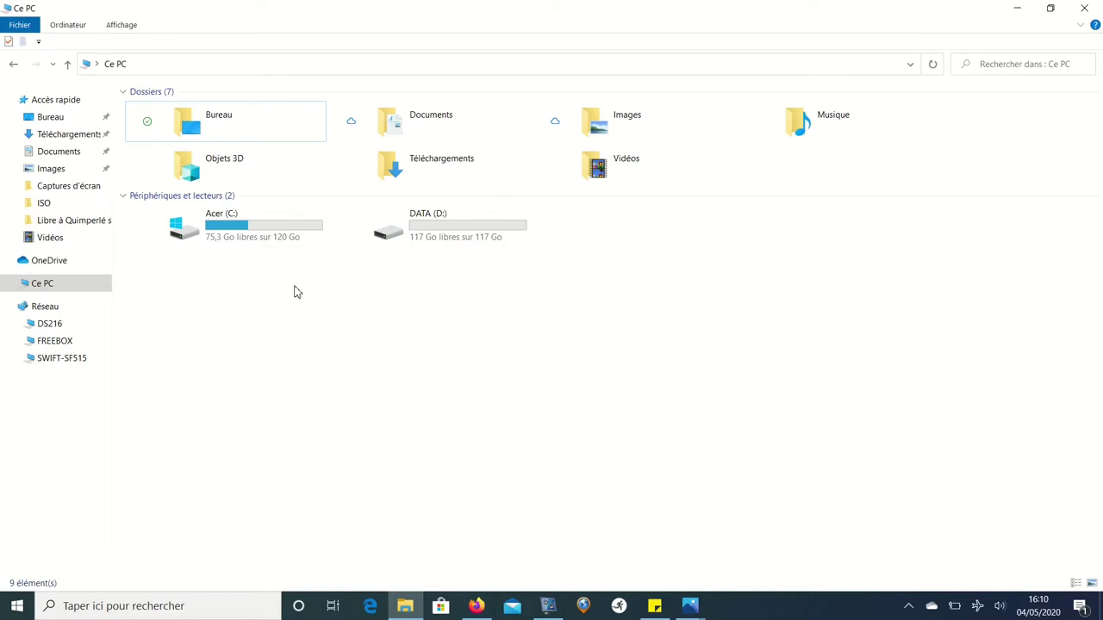
{"action": "mouse_move", "coordinate": [242, 237]}
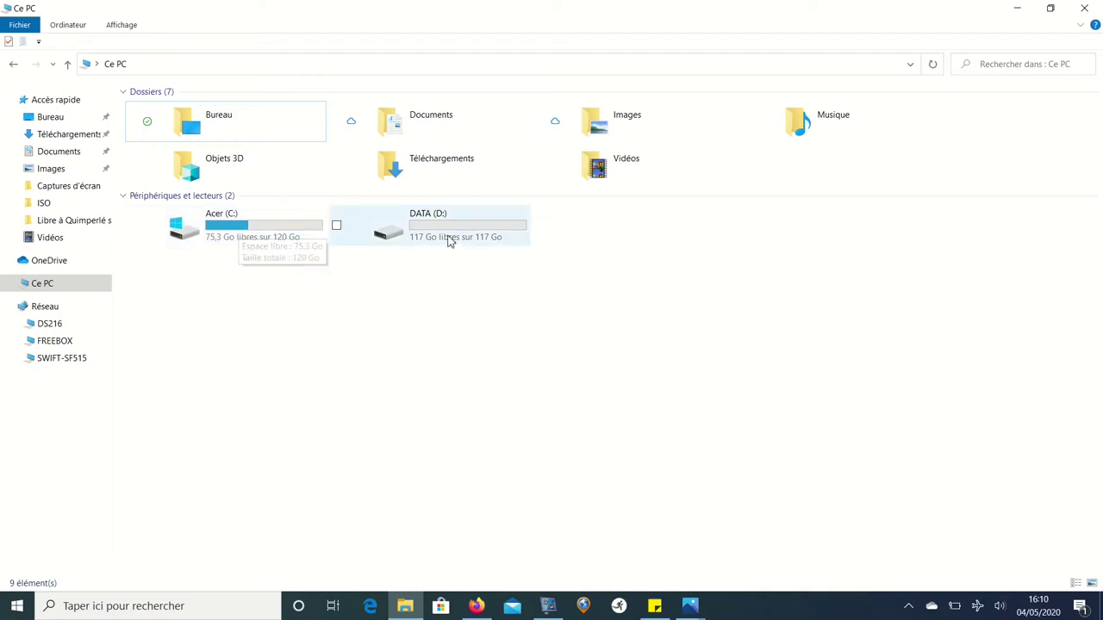
{"action": "mouse_move", "coordinate": [449, 238]}
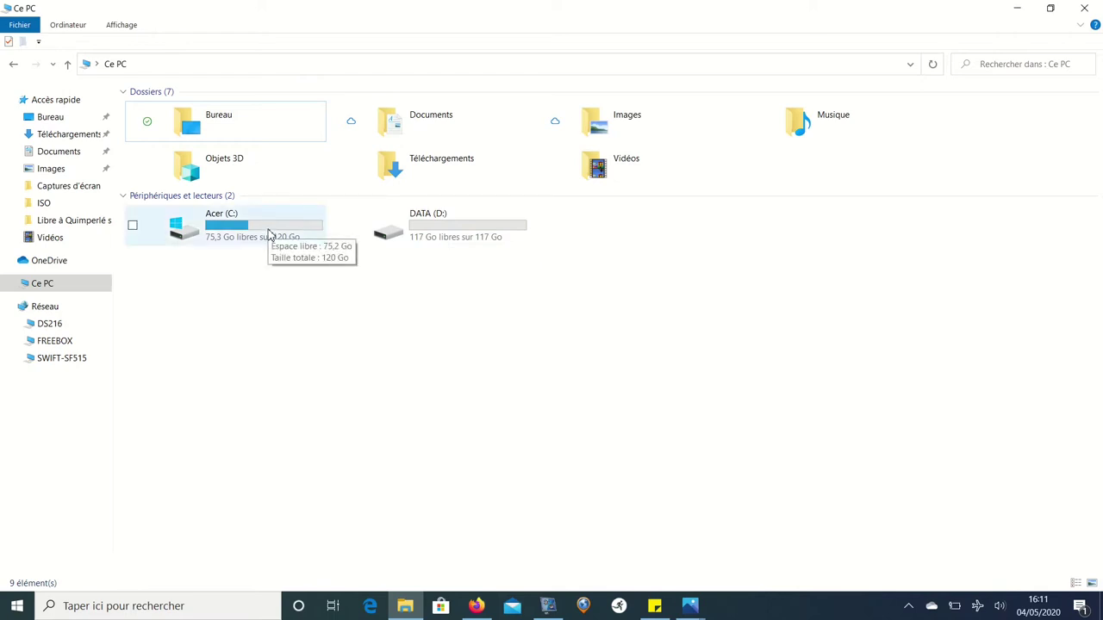
- Open Gestion des disques and maximize its window
{"action": "right_click", "coordinate": [19, 608]}
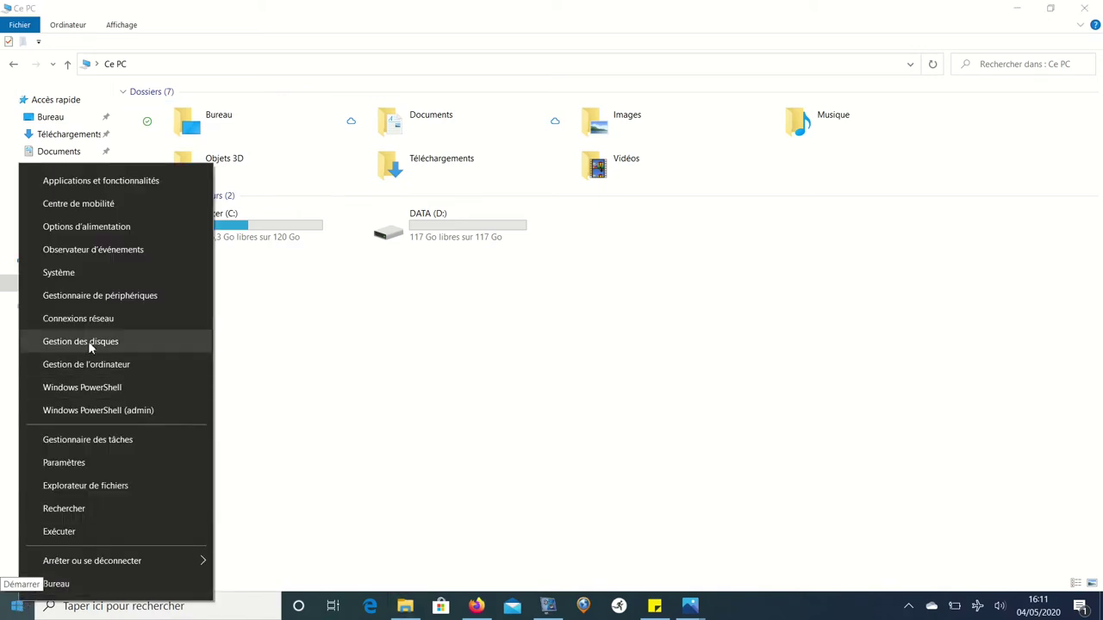
{"action": "left_click", "coordinate": [90, 343]}
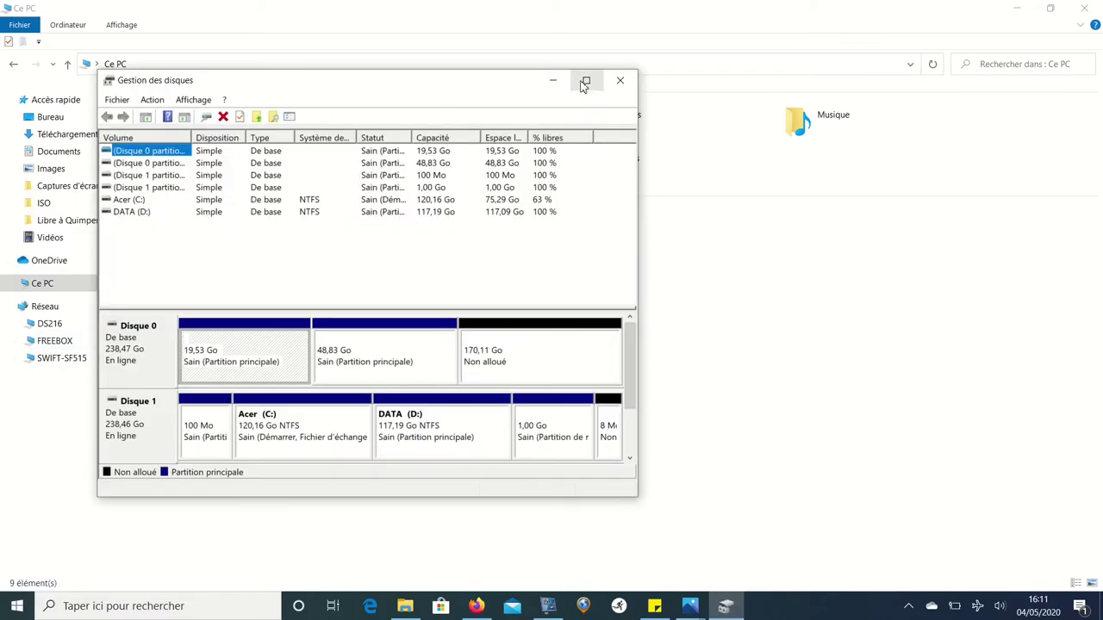
{"action": "left_click", "coordinate": [582, 81]}
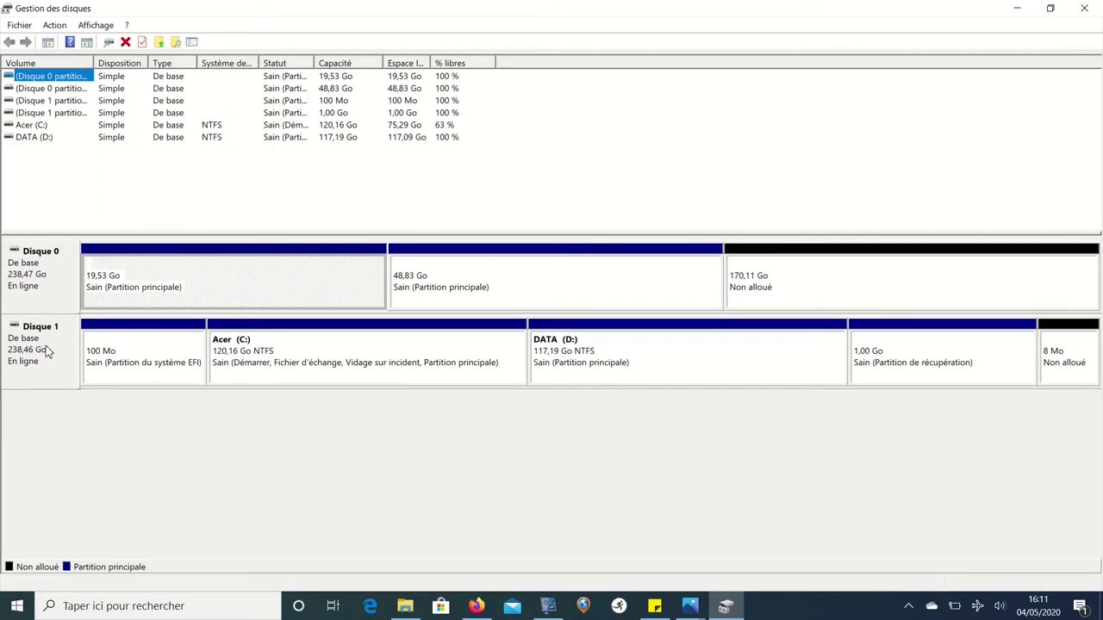
- Delete the DATA (D:) volume on Disque 1, accepting the loss of its data
{"action": "left_click", "coordinate": [139, 372]}
{"action": "left_click", "coordinate": [689, 366]}
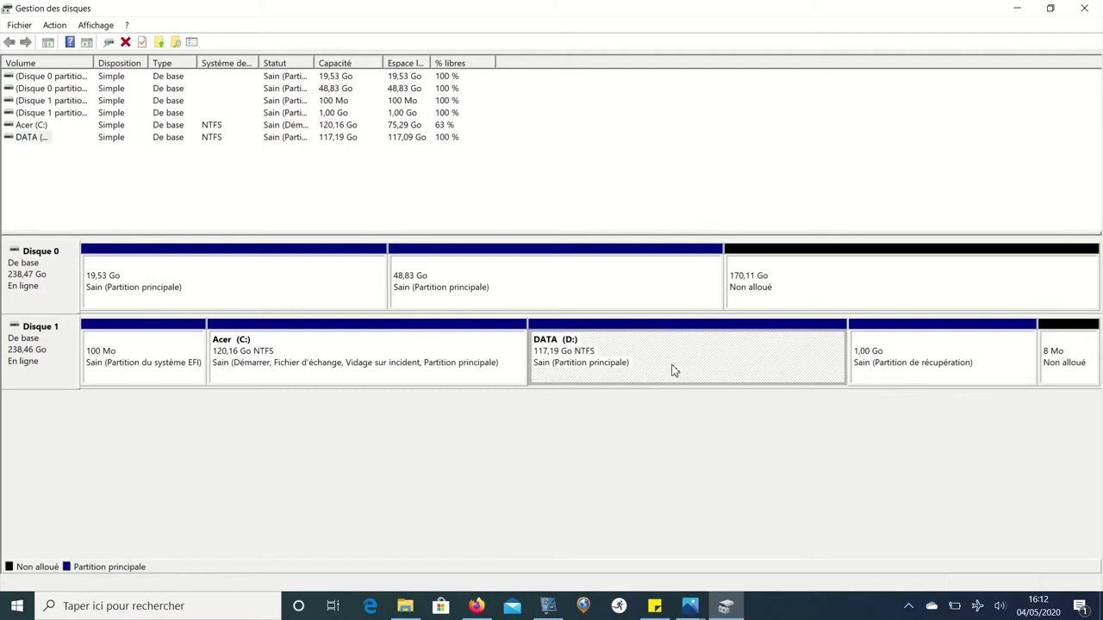
{"action": "right_click", "coordinate": [674, 369]}
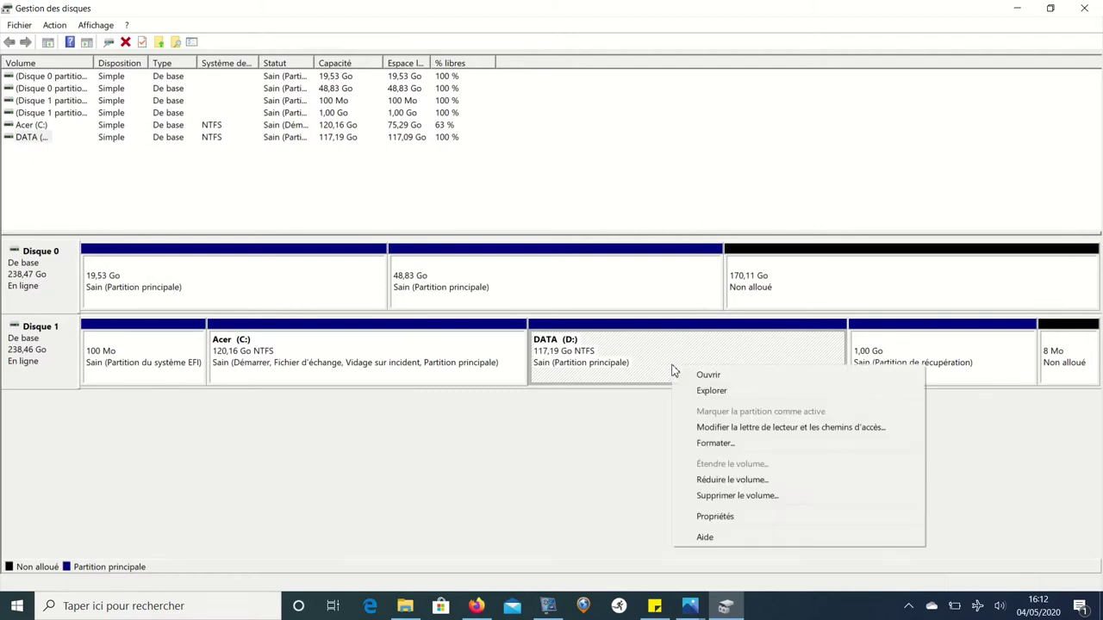
{"action": "left_click", "coordinate": [728, 503]}
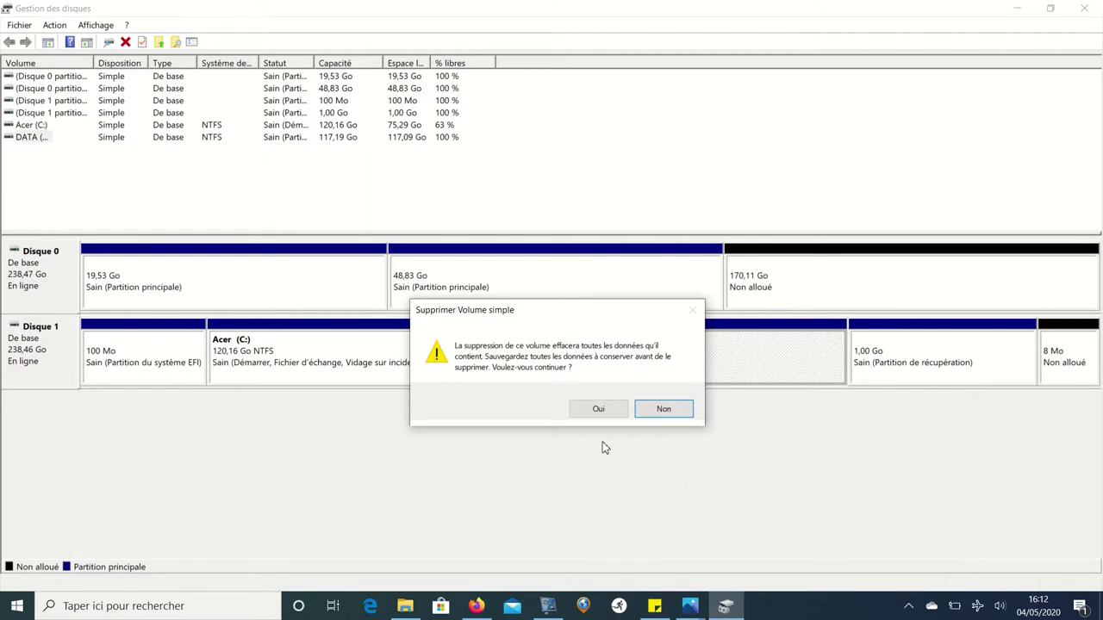
{"action": "left_click", "coordinate": [598, 413]}
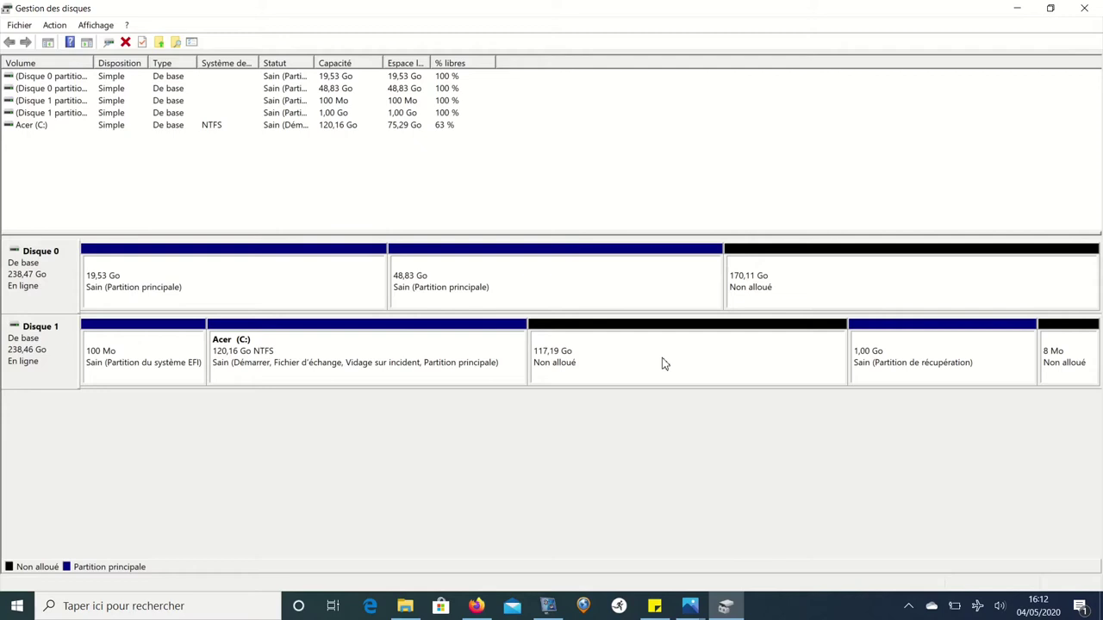
- Extend the Acer (C:) volume with 120000 Mo of unallocated space from Disque 1
{"action": "right_click", "coordinate": [461, 355]}
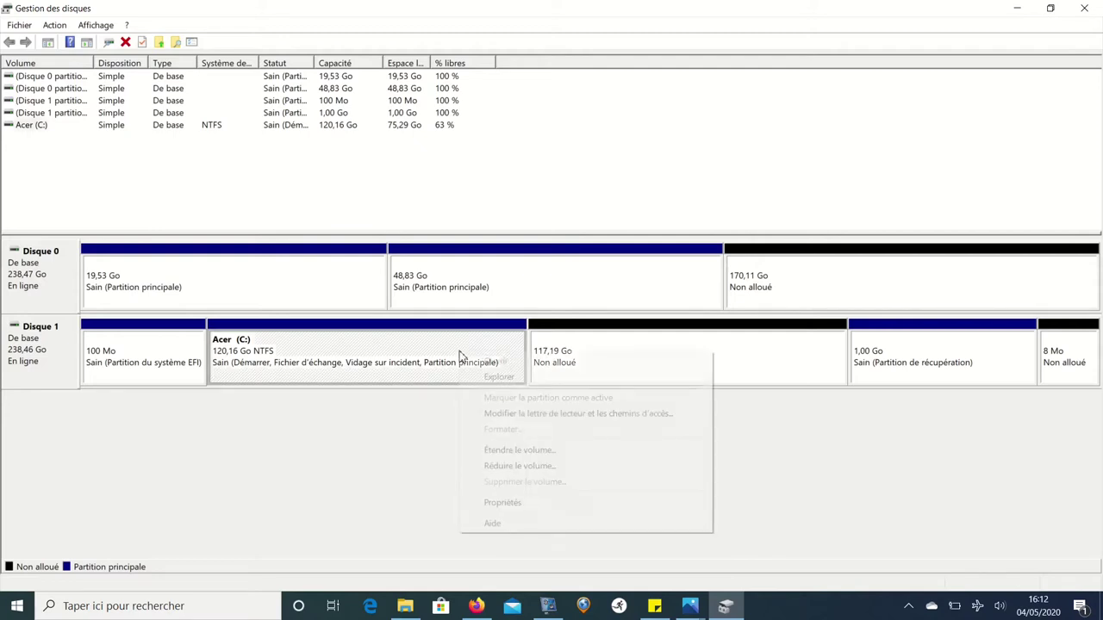
{"action": "left_click", "coordinate": [509, 452]}
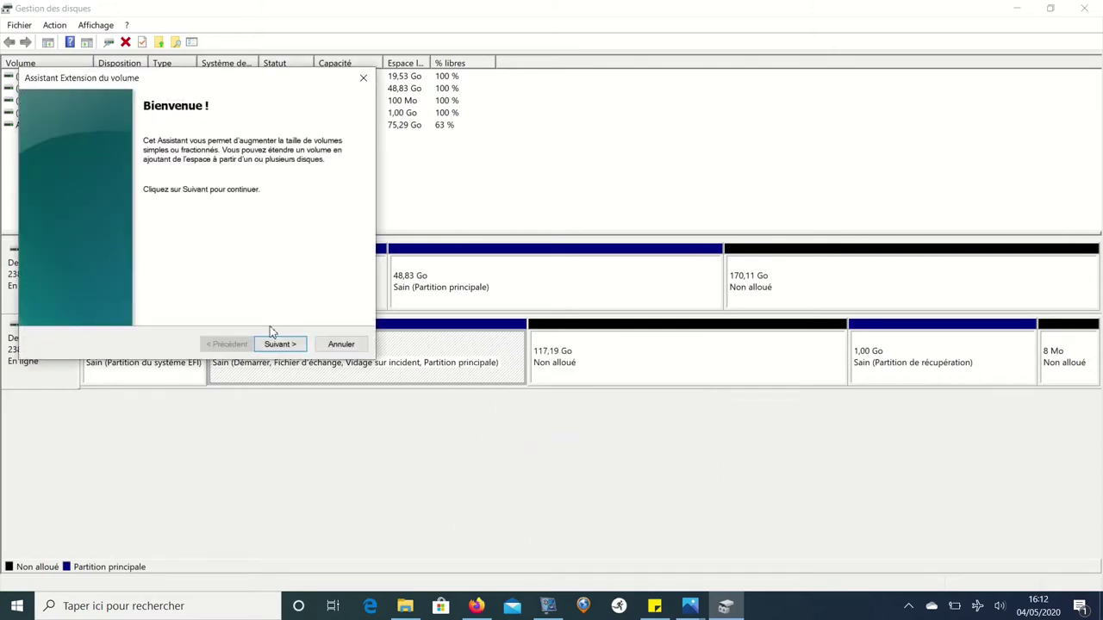
{"action": "left_click", "coordinate": [278, 347]}
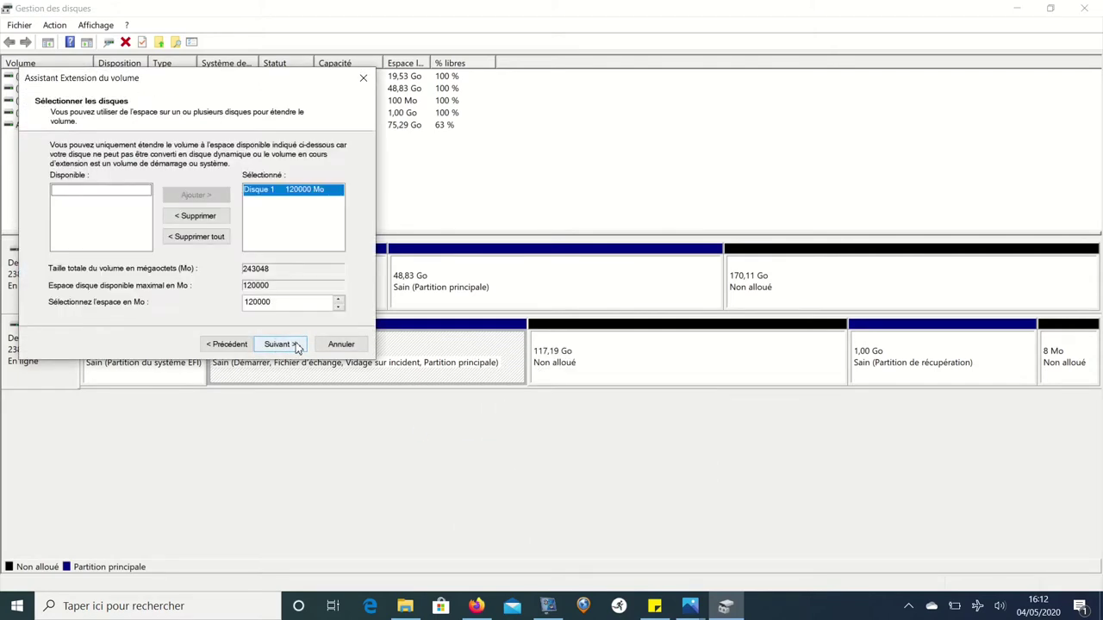
{"action": "left_click", "coordinate": [297, 344]}
{"action": "left_click", "coordinate": [297, 345]}
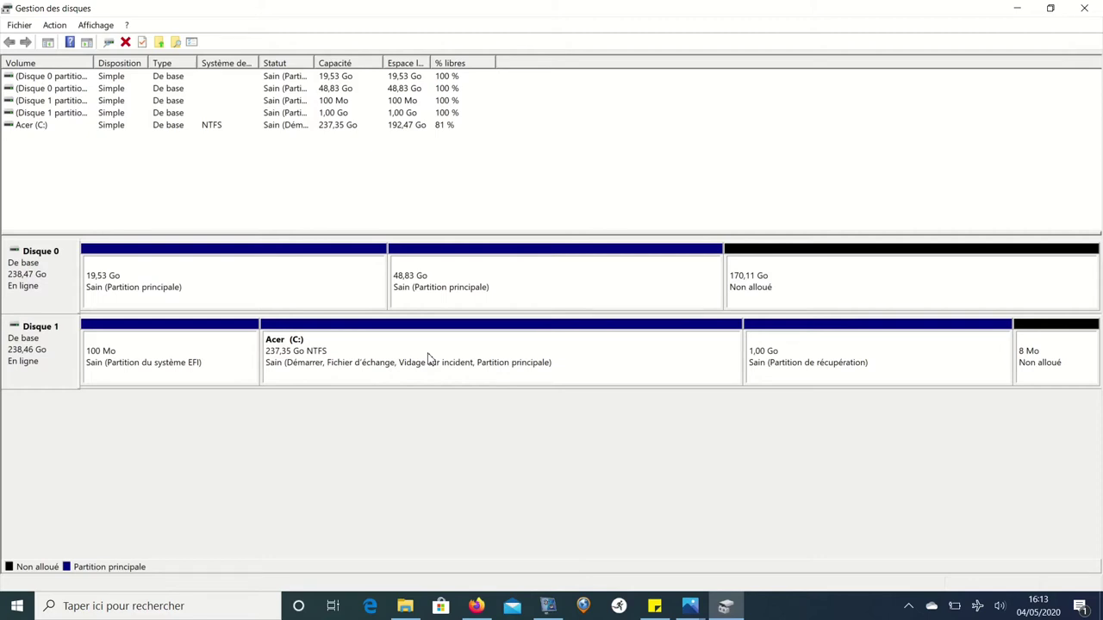
- Shrink the Acer (C:) volume by 168154 Mo and query how much more it can be reduced
{"action": "right_click", "coordinate": [428, 358]}
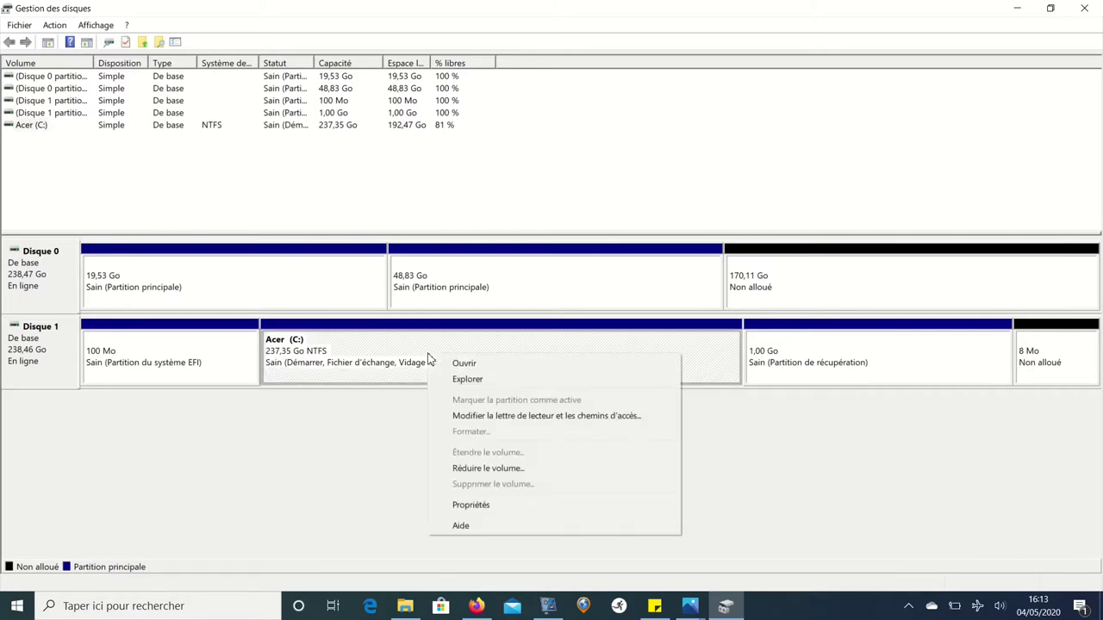
{"action": "left_click", "coordinate": [465, 471]}
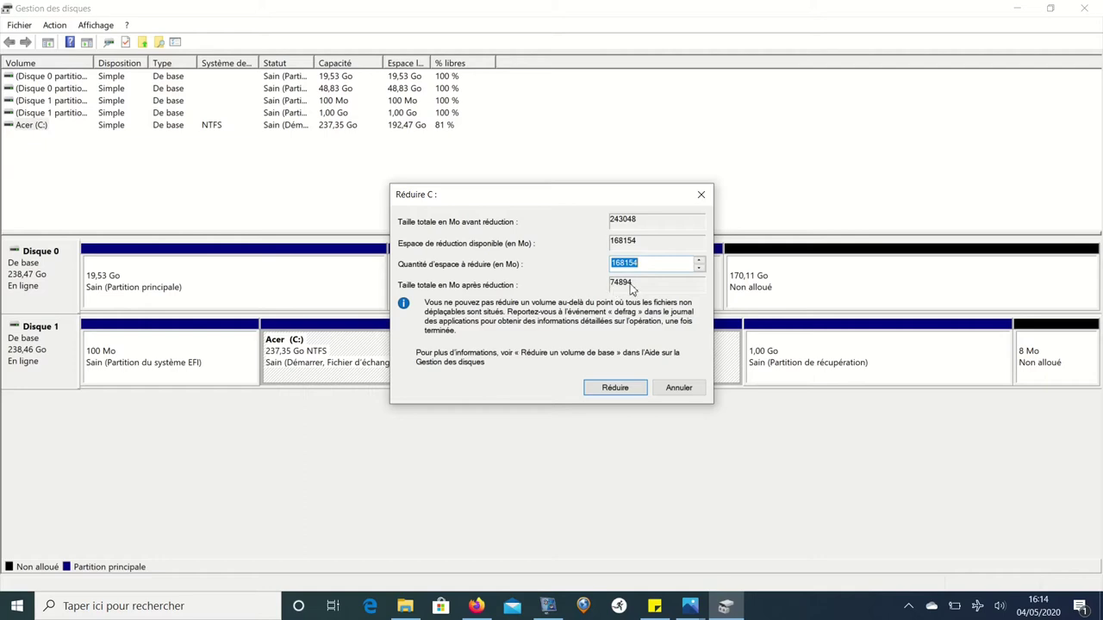
{"action": "left_click", "coordinate": [615, 389]}
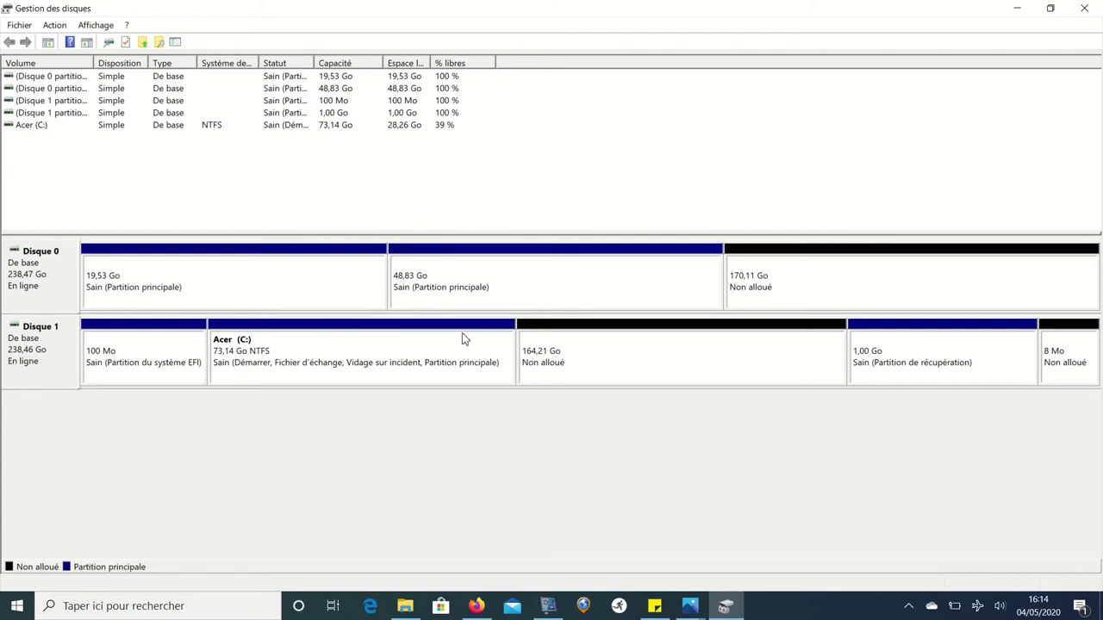
{"action": "right_click", "coordinate": [401, 355]}
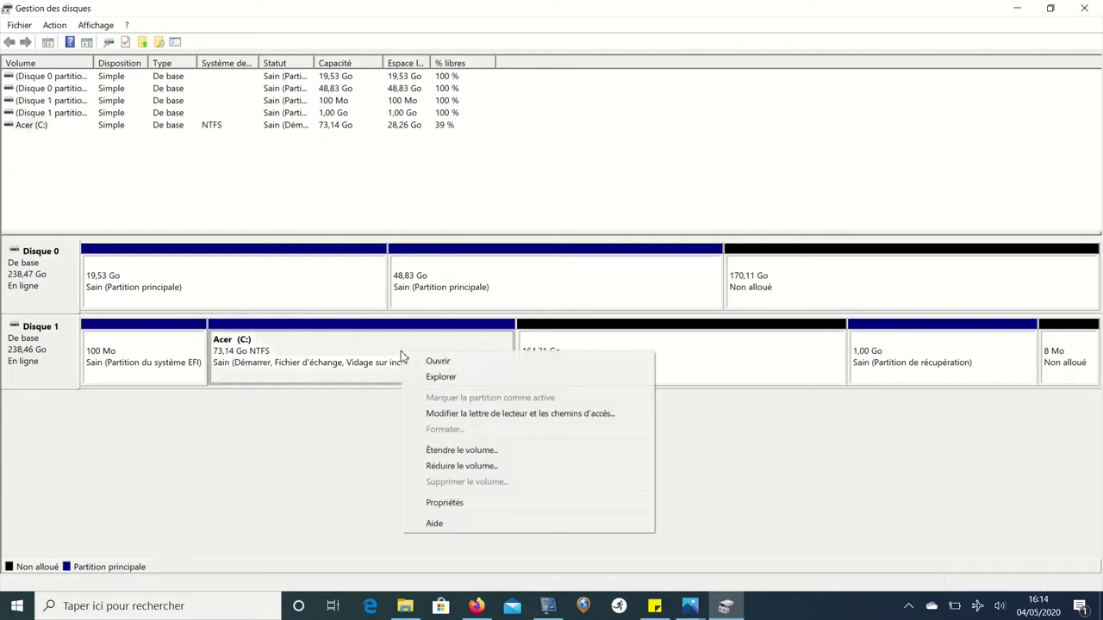
{"action": "left_click", "coordinate": [448, 468]}
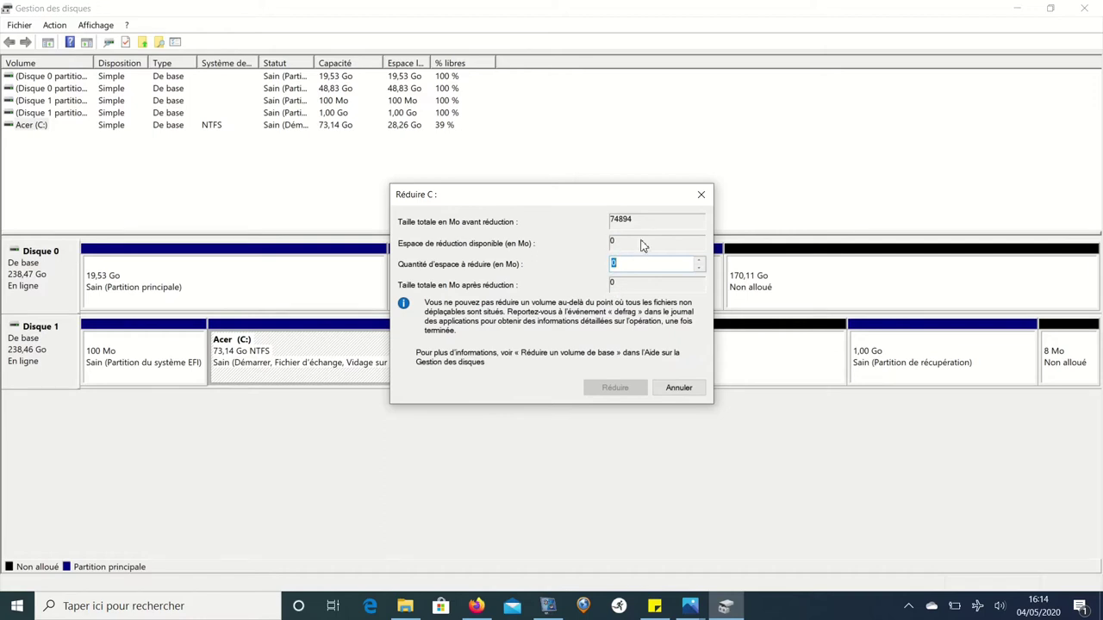
- Switch to Firefox and open the tutorial's Etape 2 page, followed by its linked page Réduire la partition Windows
{"action": "left_click", "coordinate": [474, 607]}
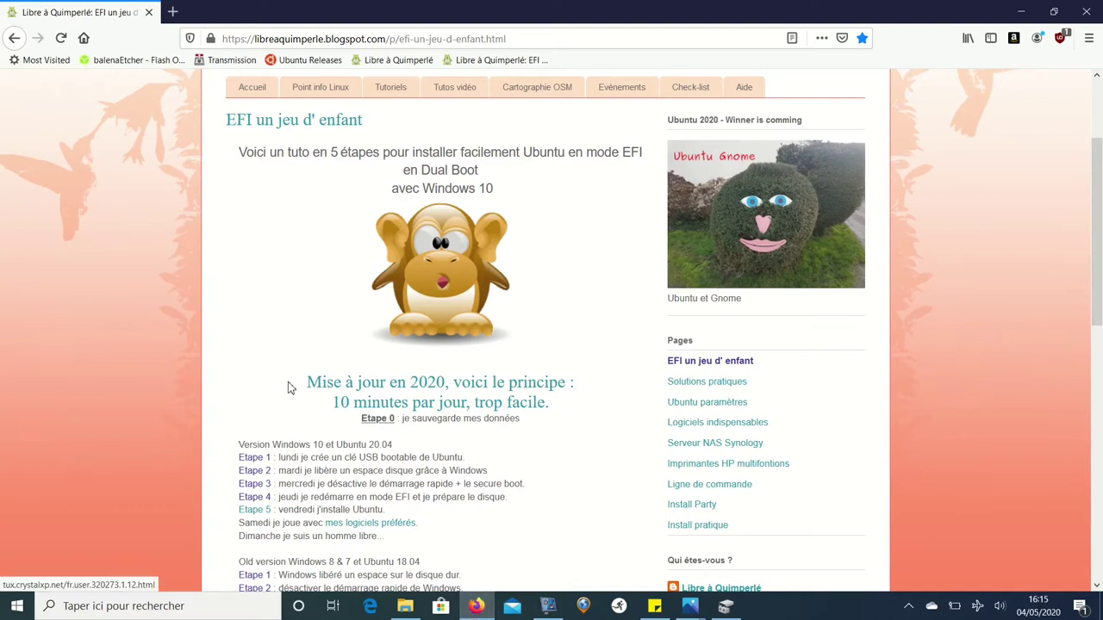
{"action": "left_click", "coordinate": [252, 472]}
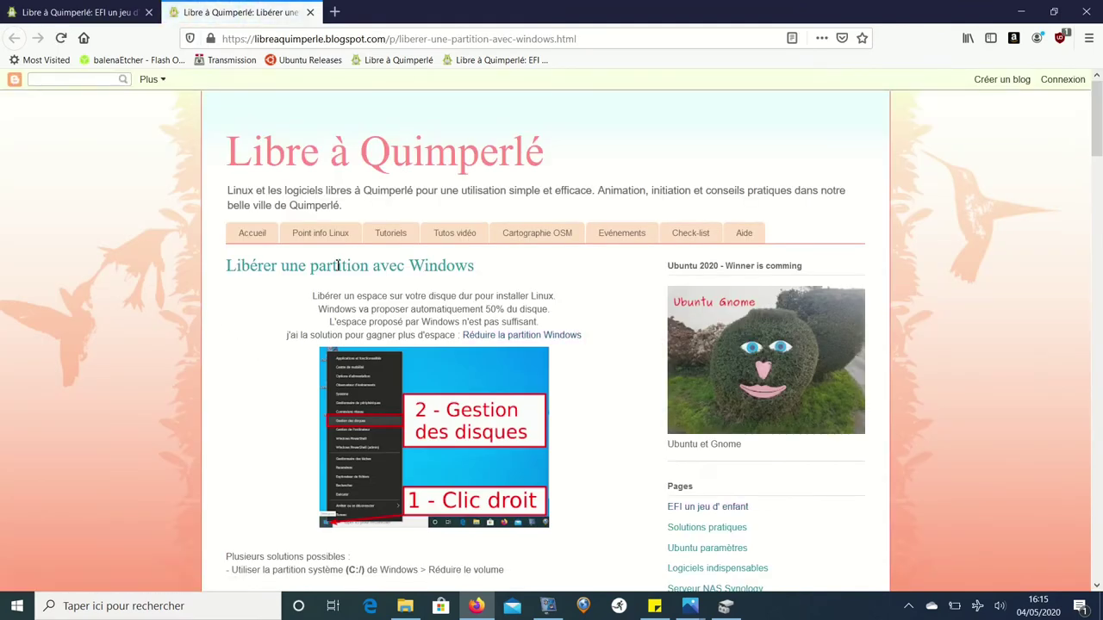
{"action": "left_click", "coordinate": [513, 336]}
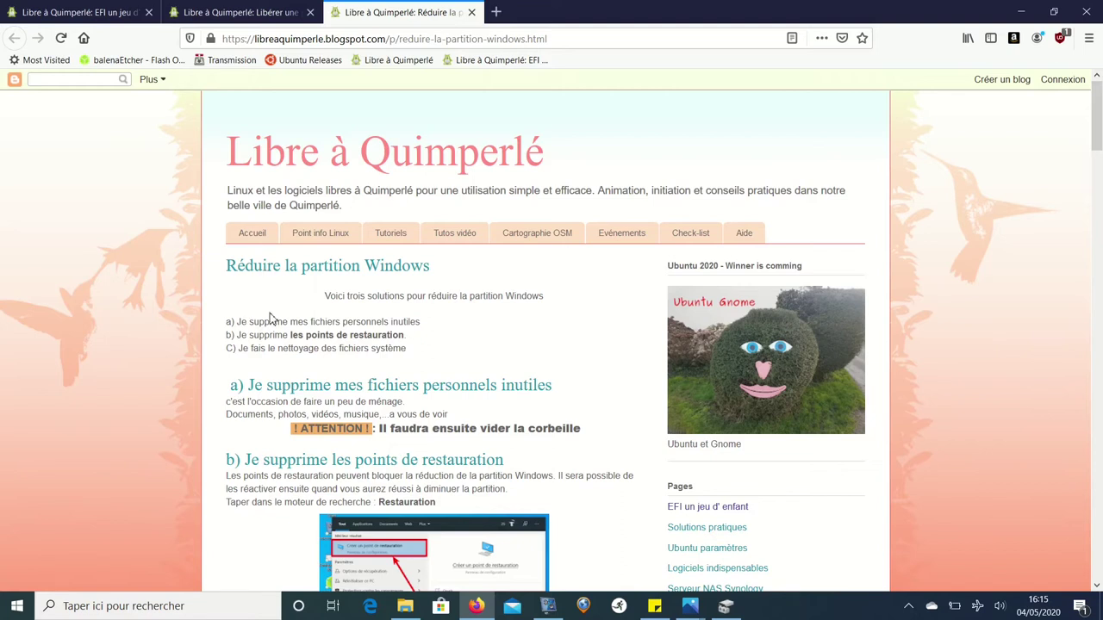
- Switch to File Explorer and, in the Images folder, create a shortcut to powered-ubuntu-logo and delete the original image
{"action": "left_click", "coordinate": [407, 605]}
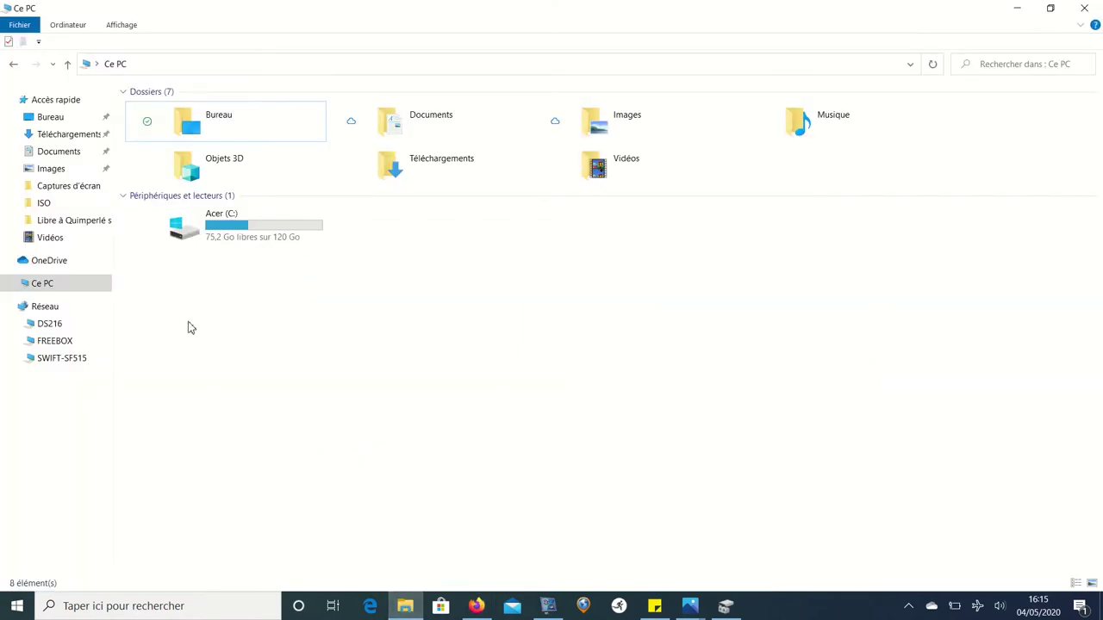
{"action": "left_click", "coordinate": [62, 178]}
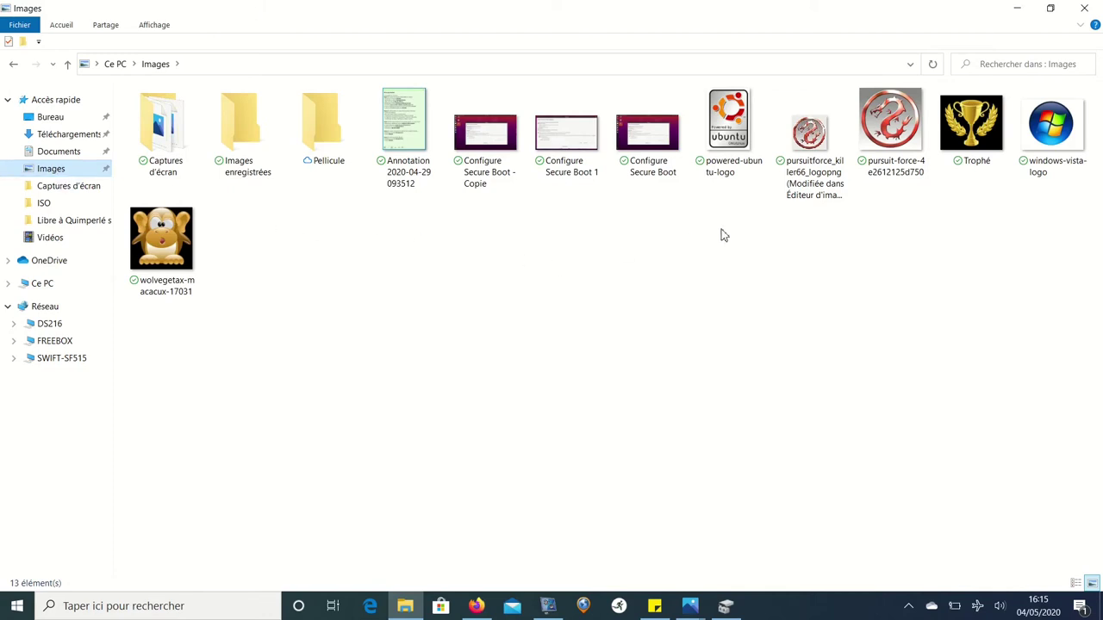
{"action": "left_click", "coordinate": [728, 150]}
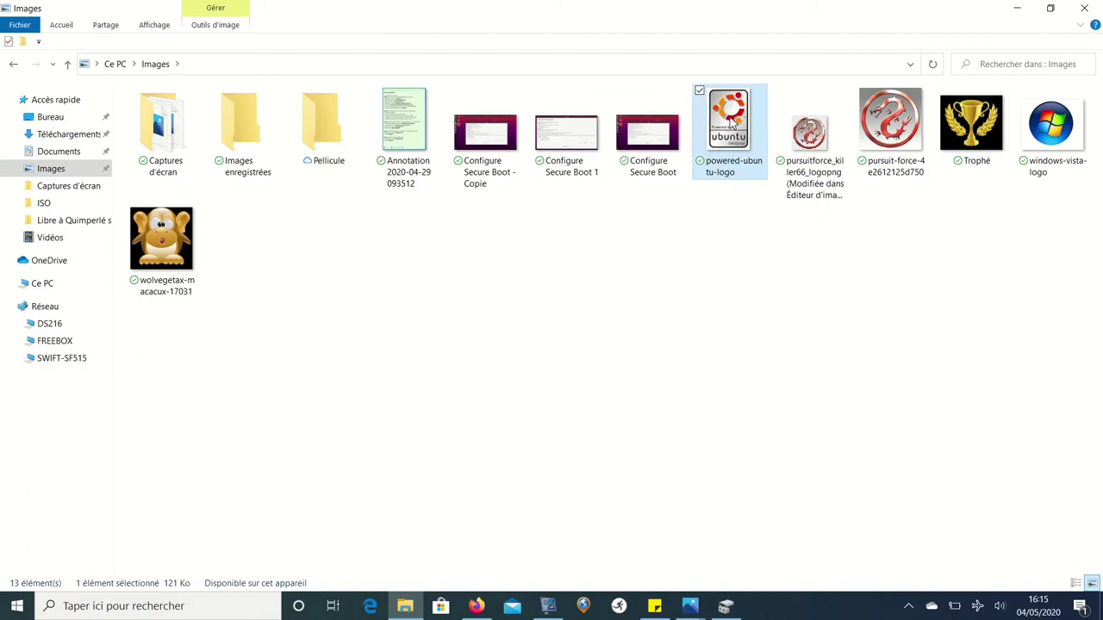
{"action": "right_click", "coordinate": [731, 125]}
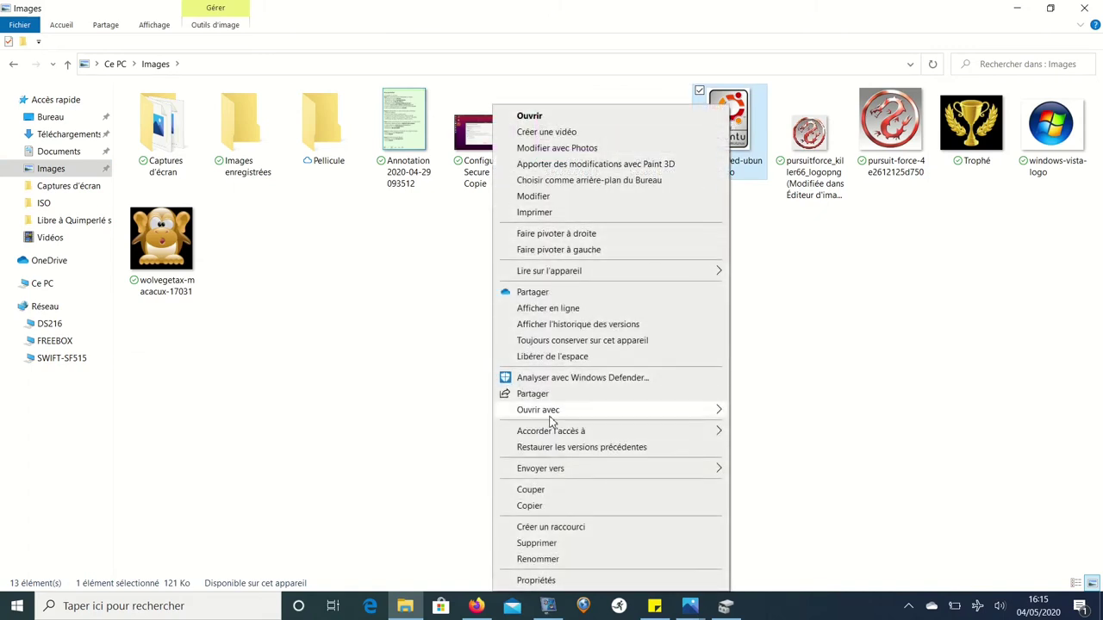
{"action": "left_click", "coordinate": [569, 526]}
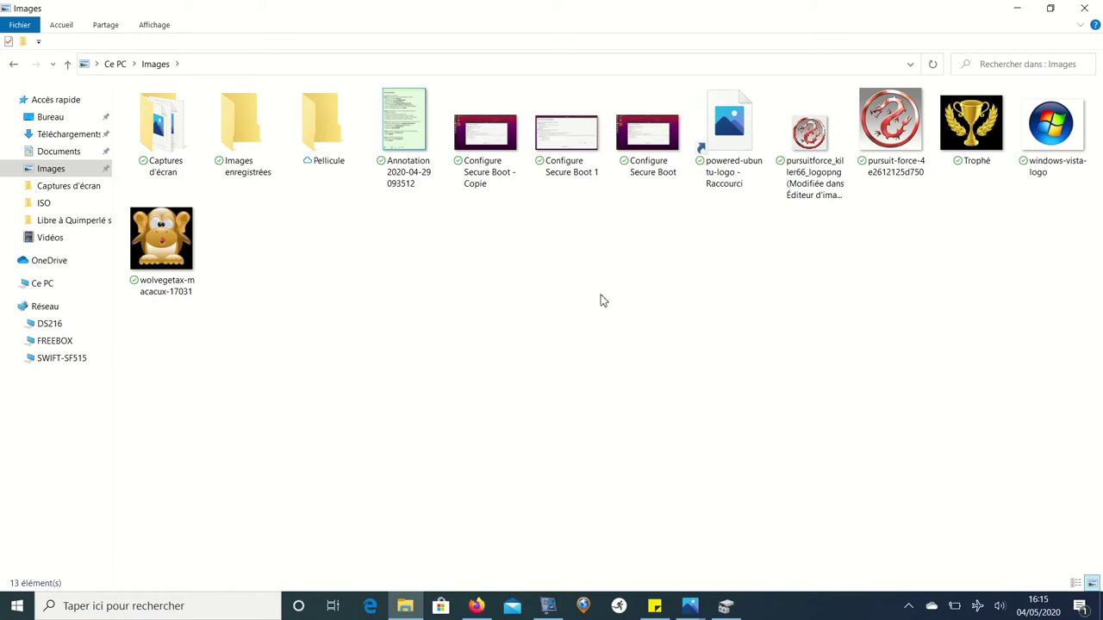
- Minimize the open windows, permanently empty the Corbeille from the desktop, and close its window
{"action": "left_click", "coordinate": [1016, 8]}
{"action": "left_click", "coordinate": [1017, 11]}
{"action": "left_click", "coordinate": [1013, 9]}
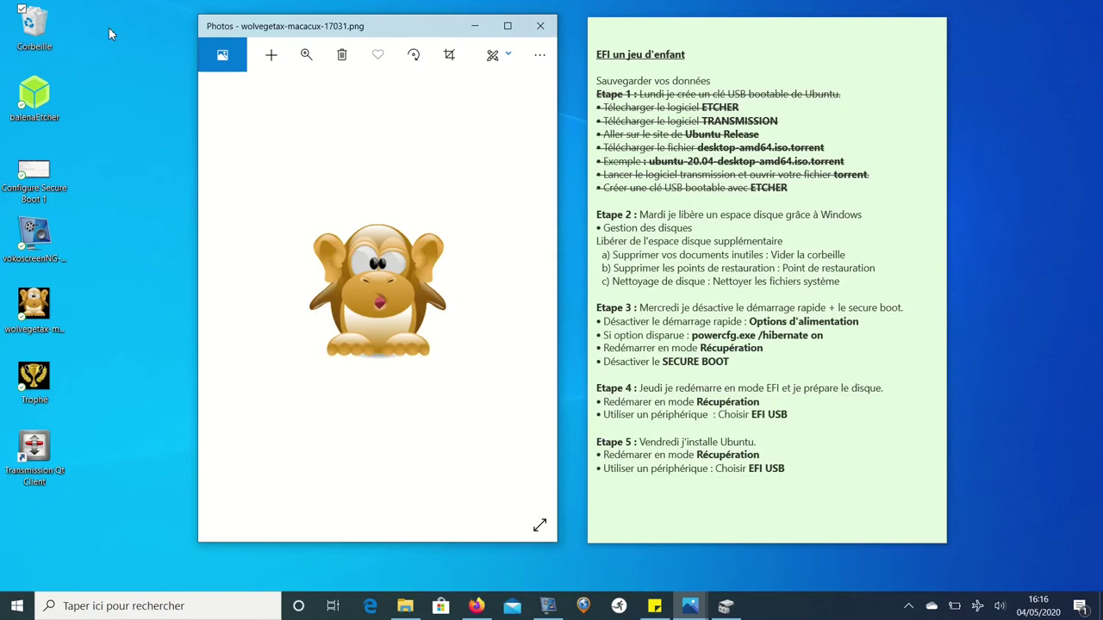
{"action": "double_click", "coordinate": [28, 26]}
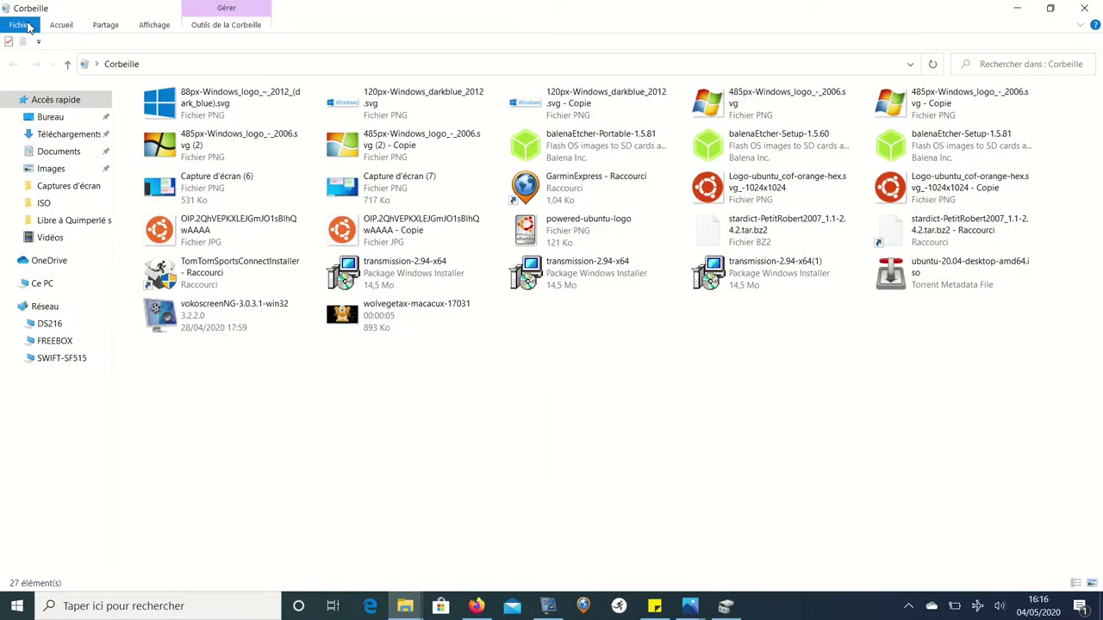
{"action": "left_click", "coordinate": [255, 27]}
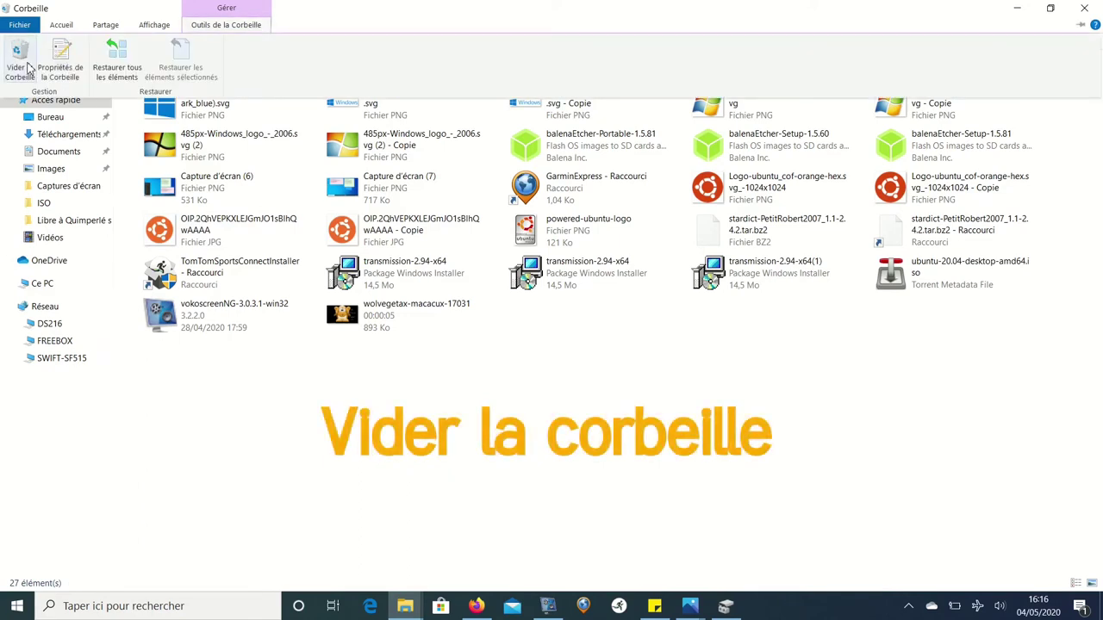
{"action": "left_click", "coordinate": [19, 67]}
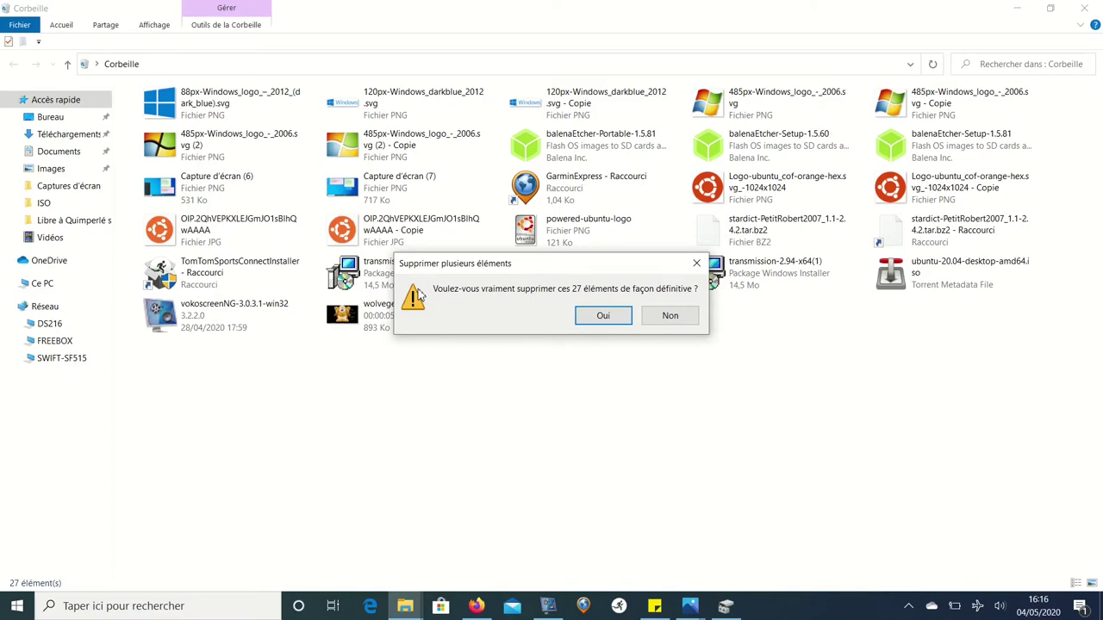
{"action": "left_click", "coordinate": [591, 319]}
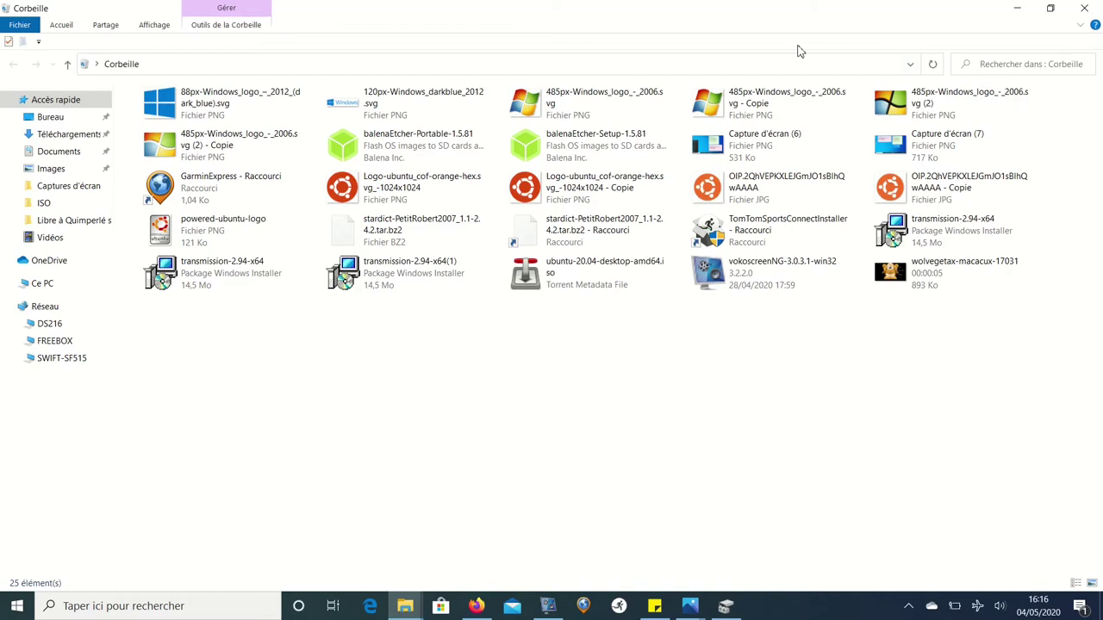
{"action": "left_click", "coordinate": [1085, 8]}
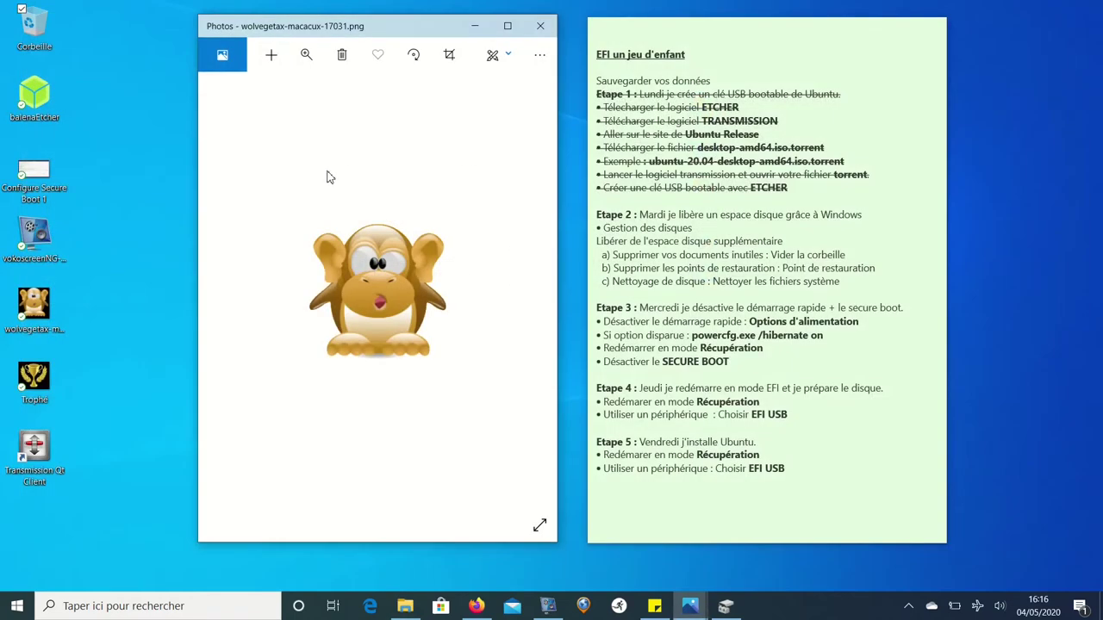
- Open the properties of the Acer (C:) drive from Ce PC, run its Optimiser les lecteurs optimization, and close both dialogs
{"action": "double_click", "coordinate": [34, 26]}
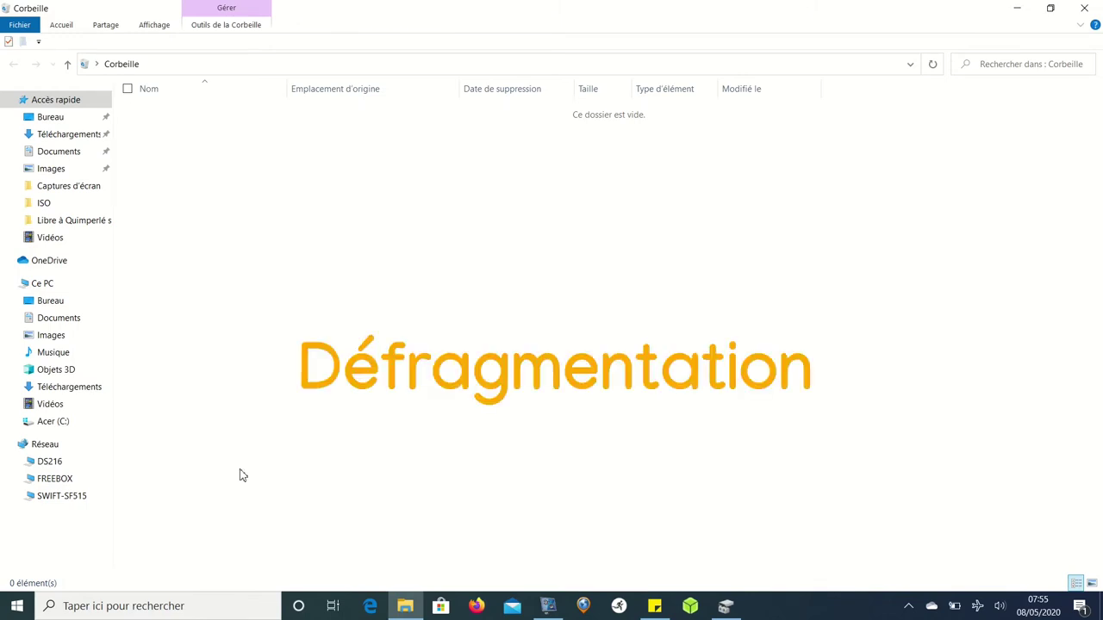
{"action": "left_click", "coordinate": [46, 290]}
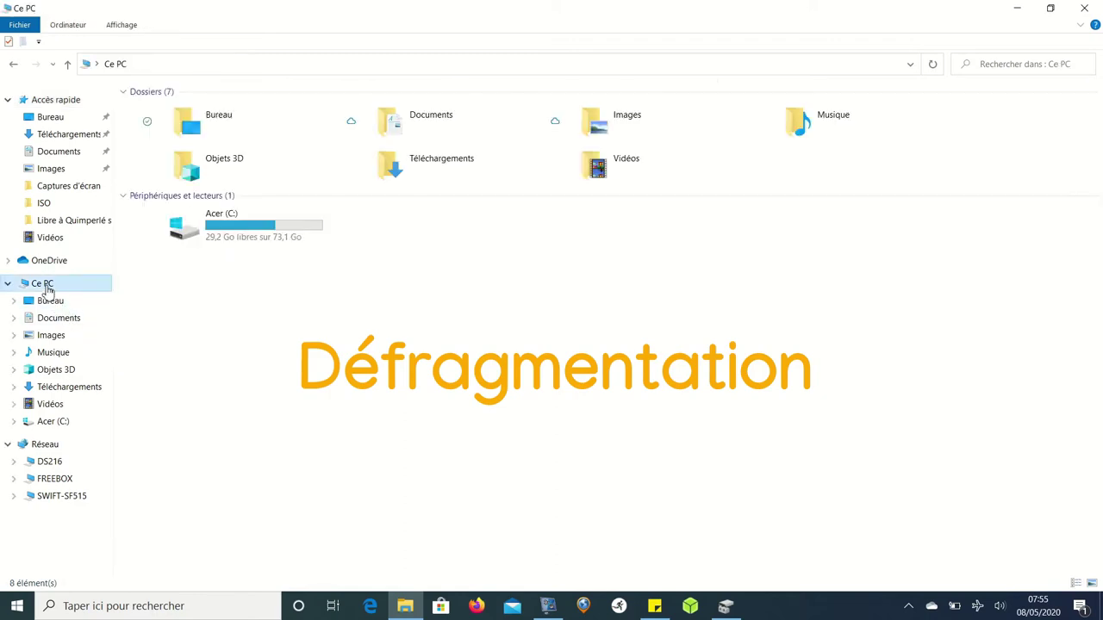
{"action": "right_click", "coordinate": [236, 231]}
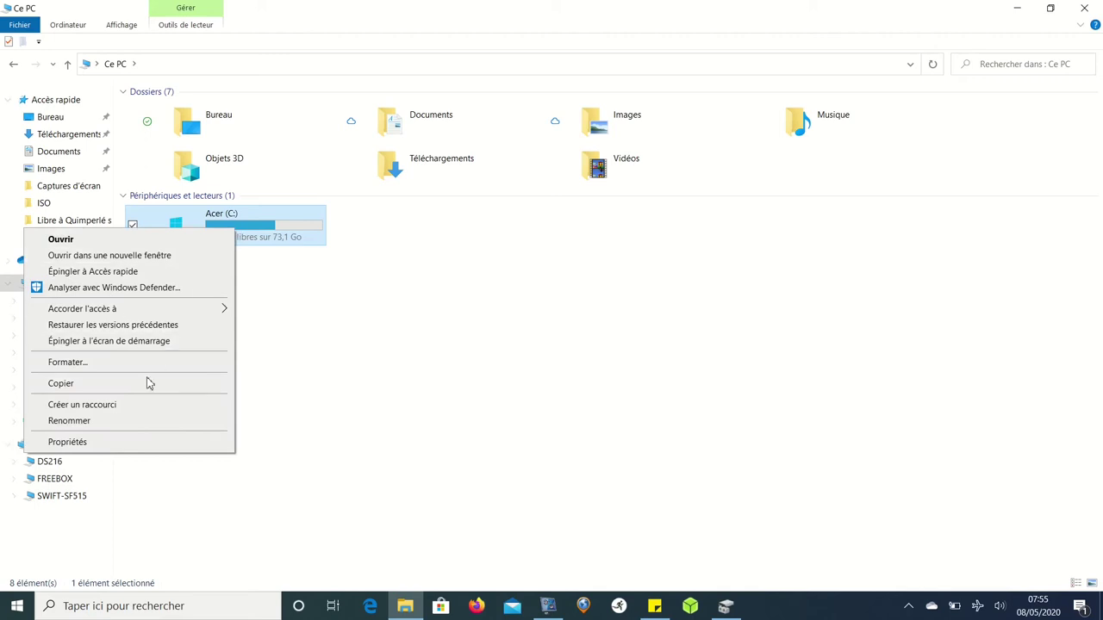
{"action": "left_click", "coordinate": [67, 442]}
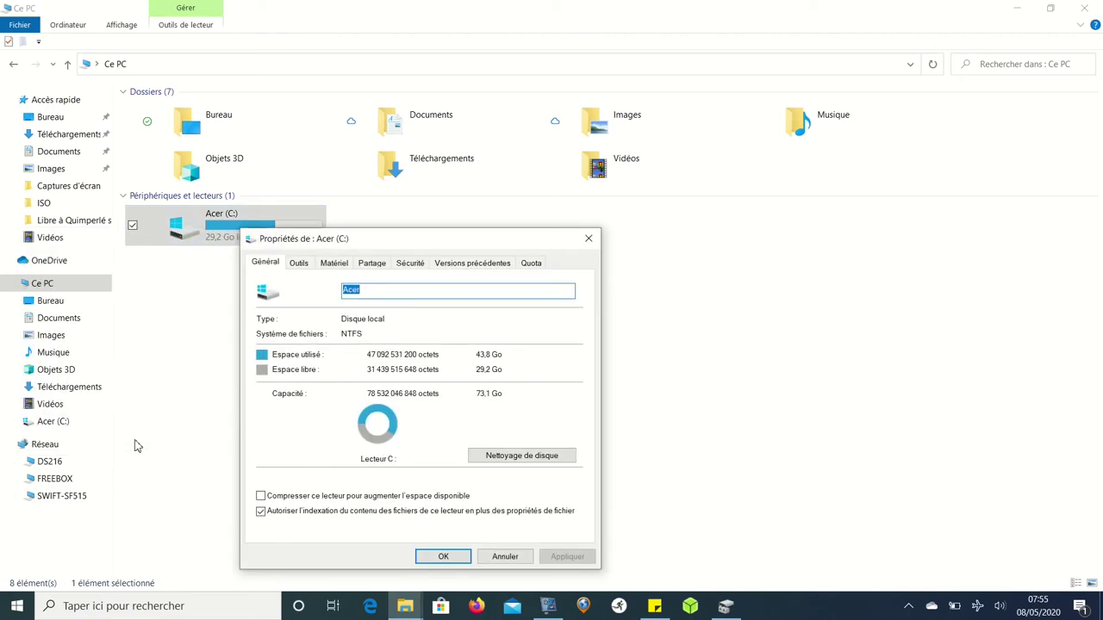
{"action": "left_click", "coordinate": [299, 264]}
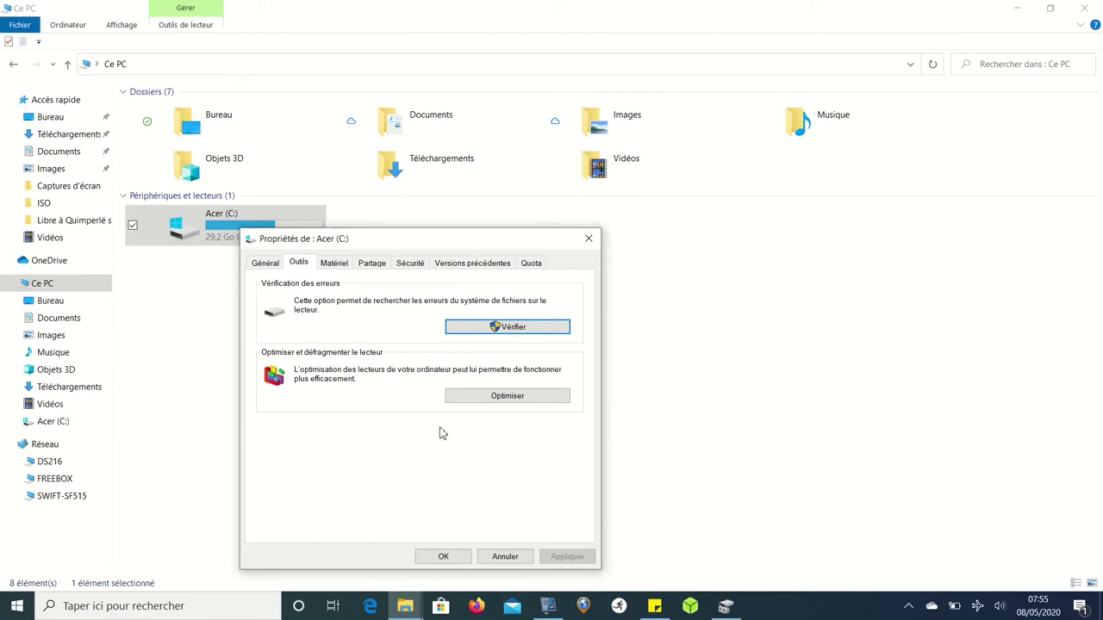
{"action": "left_click", "coordinate": [512, 399]}
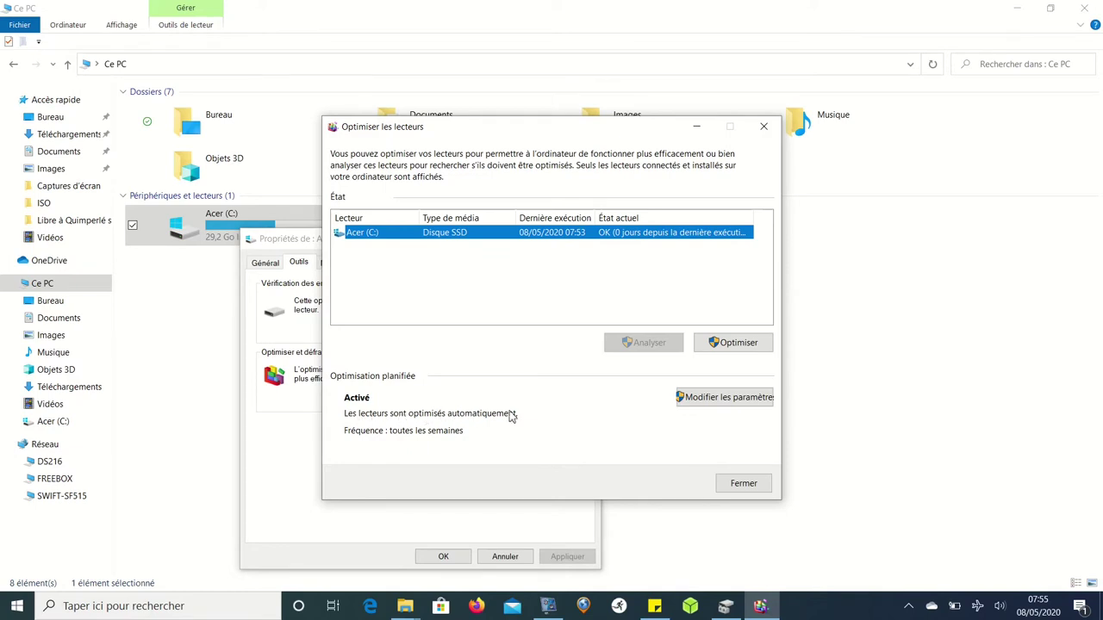
{"action": "left_click", "coordinate": [731, 343]}
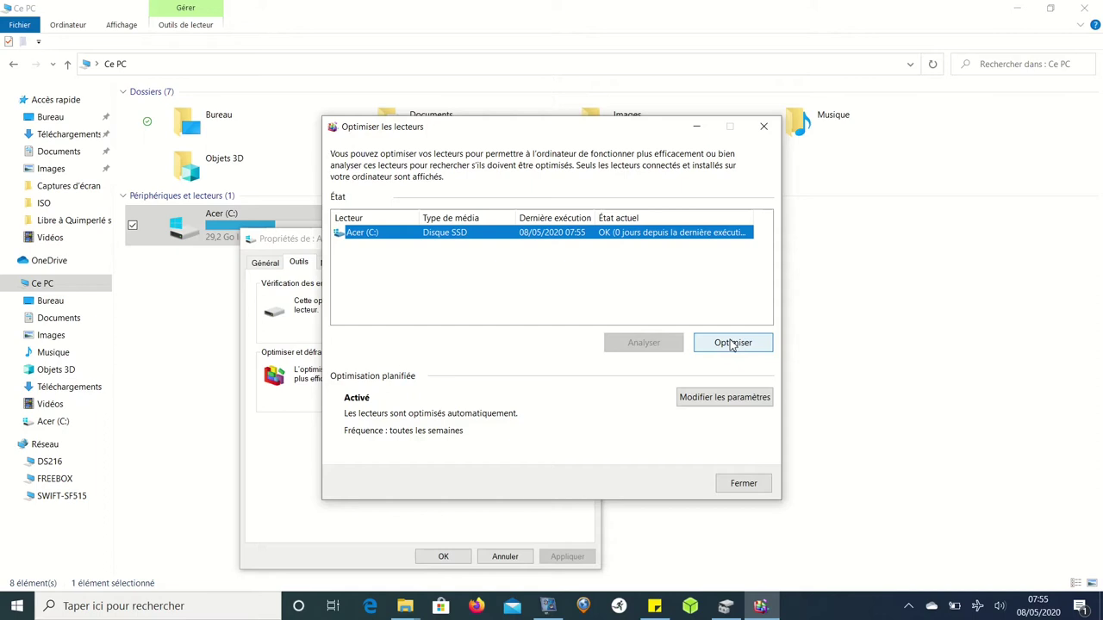
{"action": "left_click", "coordinate": [732, 484]}
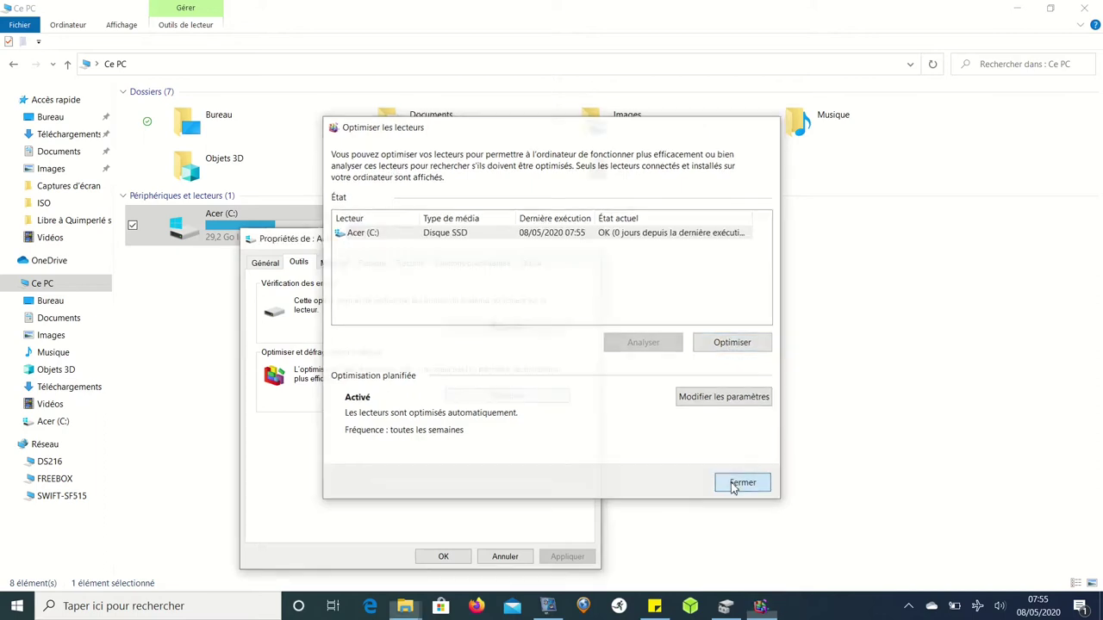
{"action": "left_click", "coordinate": [450, 557]}
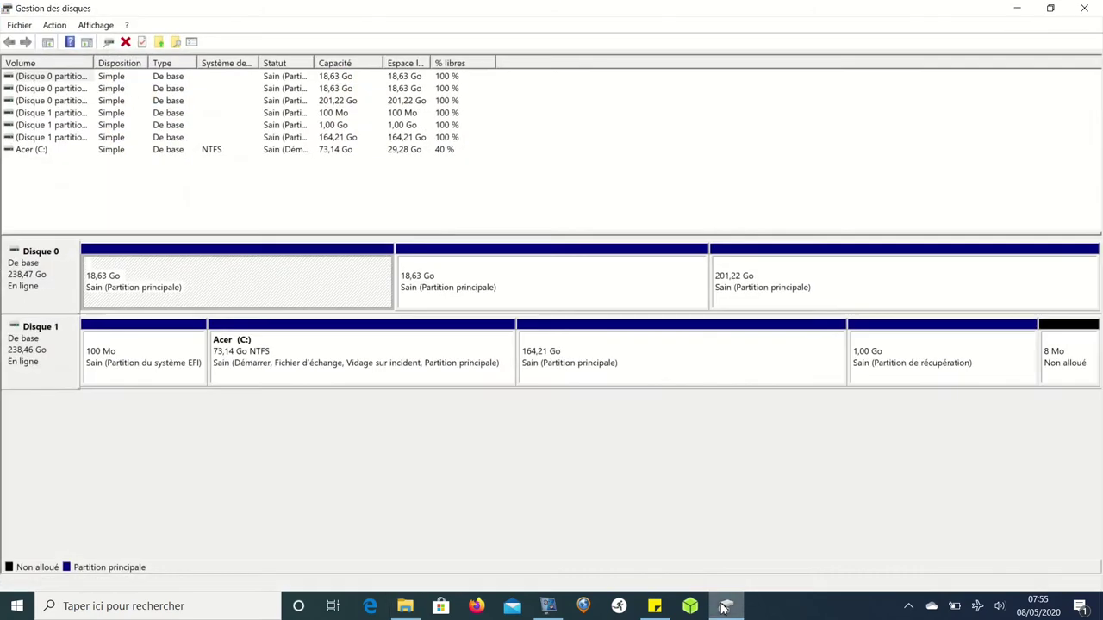
- Switch to Gestion des disques, query the available shrink space for the Acer (C:) volume, and cancel the reduction
{"action": "left_click", "coordinate": [302, 338]}
{"action": "right_click", "coordinate": [305, 338]}
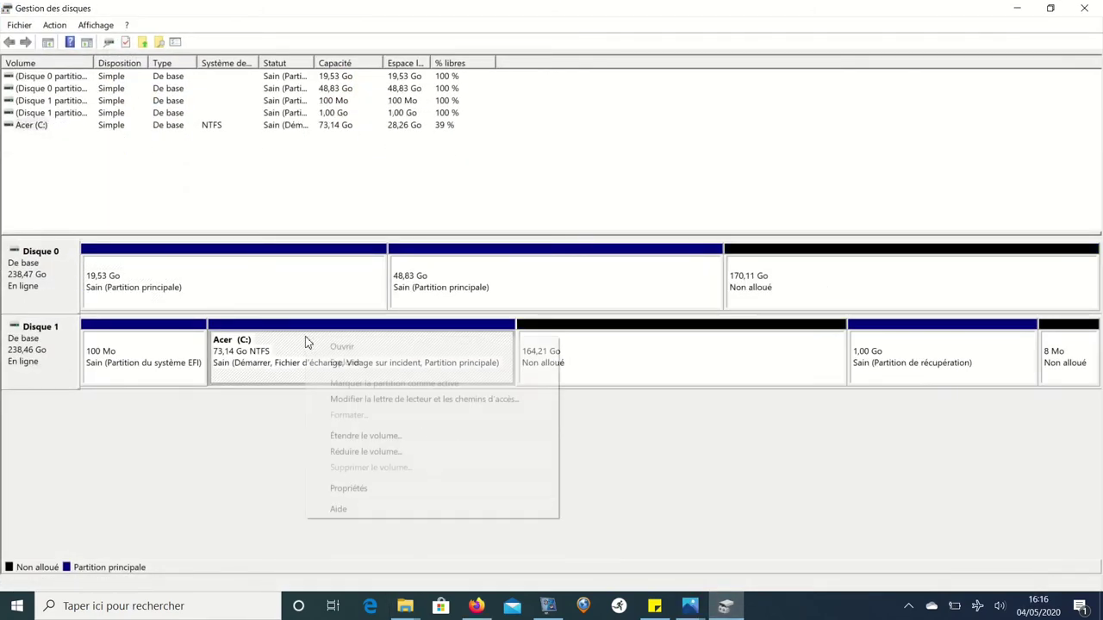
{"action": "left_click", "coordinate": [362, 452]}
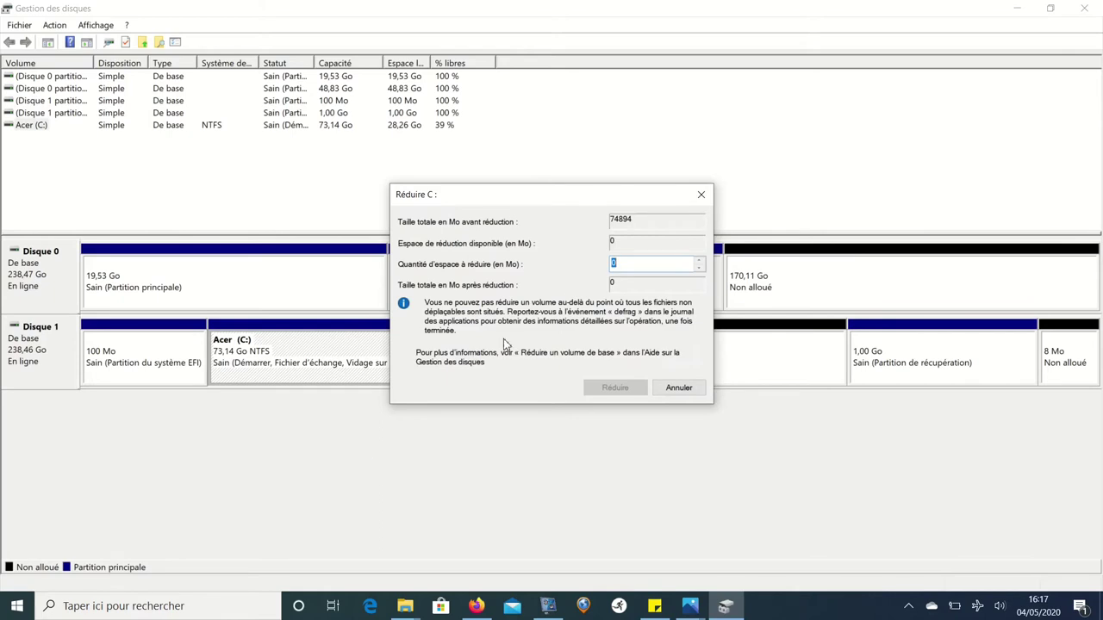
{"action": "left_click", "coordinate": [677, 388]}
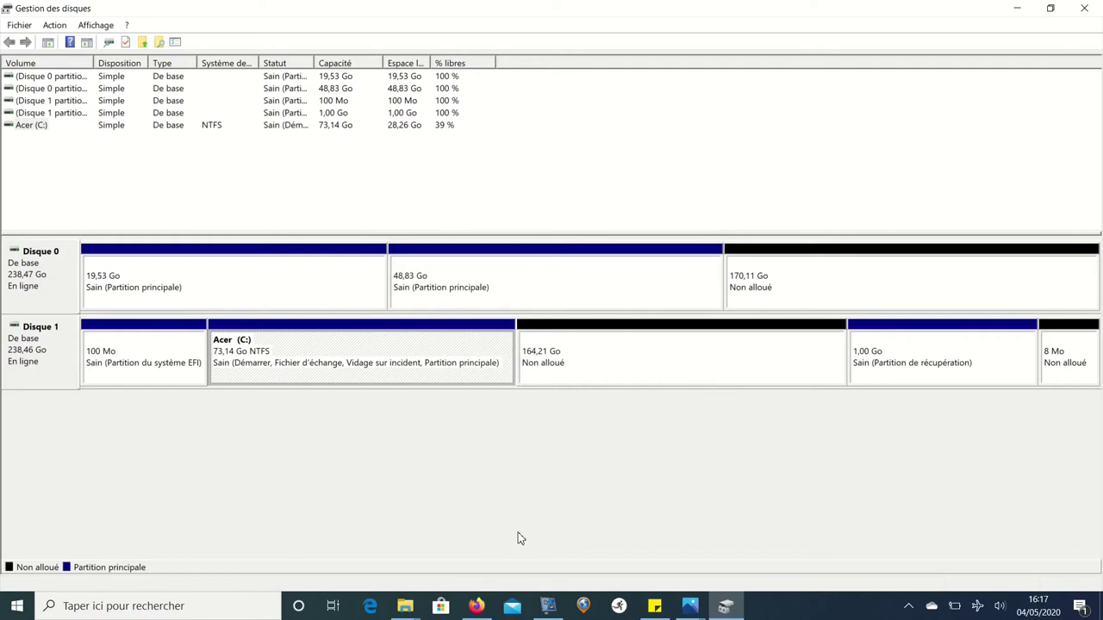
- Review the tutorial's restore-point section in Firefox, then search Windows for "restauration" and open Créer un point de restauration
{"action": "left_click", "coordinate": [476, 605]}
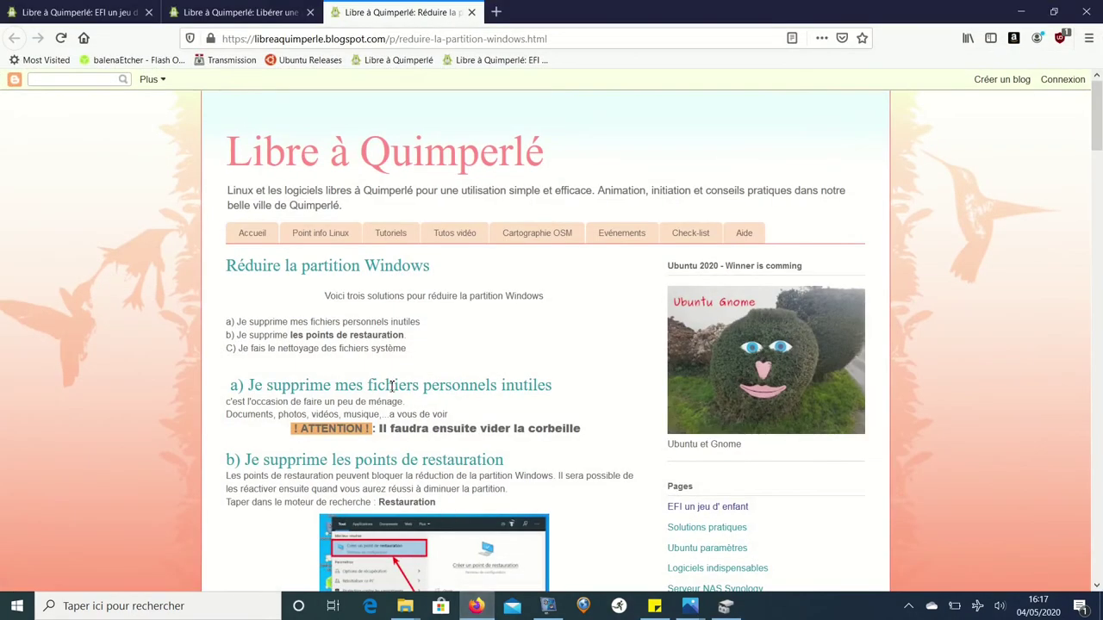
{"action": "scroll", "coordinate": [392, 383], "scroll_direction": "down", "scroll_amount": 4}
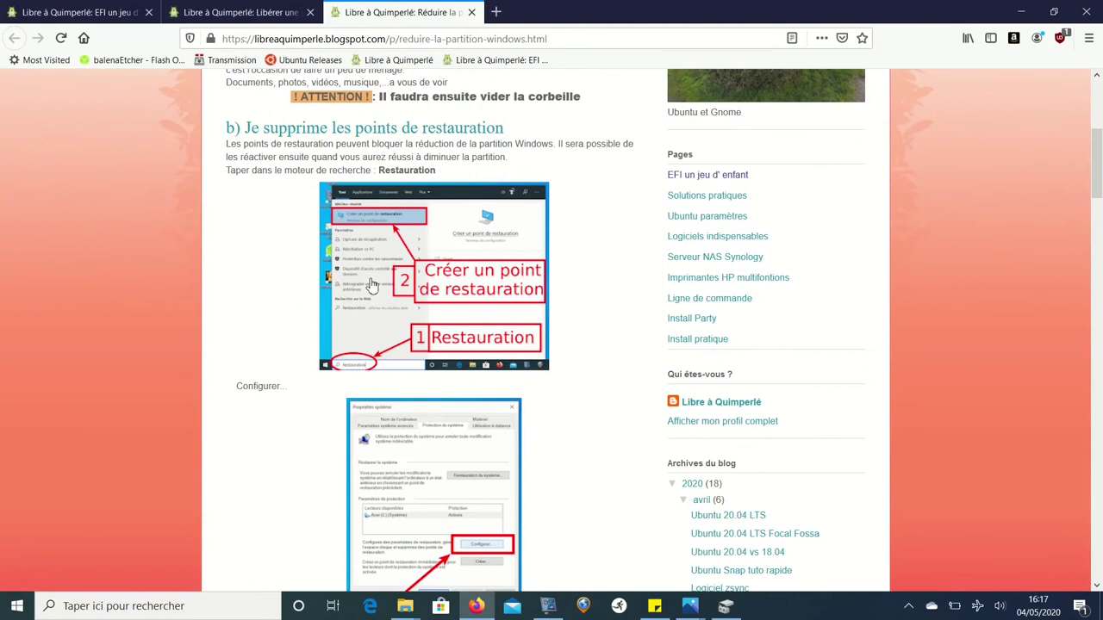
{"action": "scroll", "coordinate": [119, 555], "scroll_direction": "down", "scroll_amount": 1}
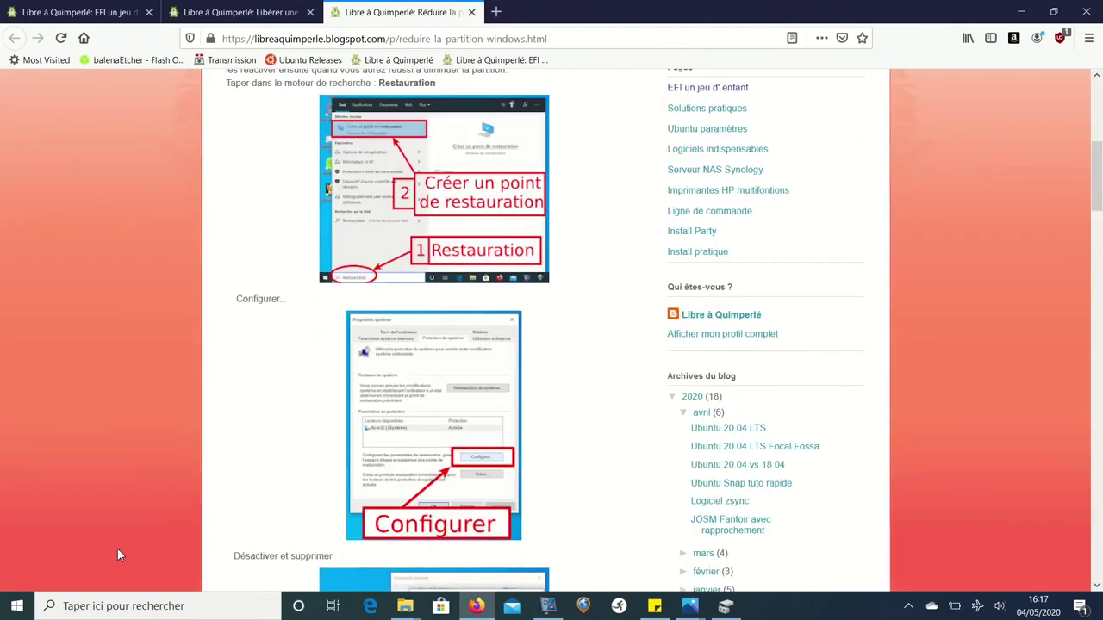
{"action": "left_click", "coordinate": [80, 604]}
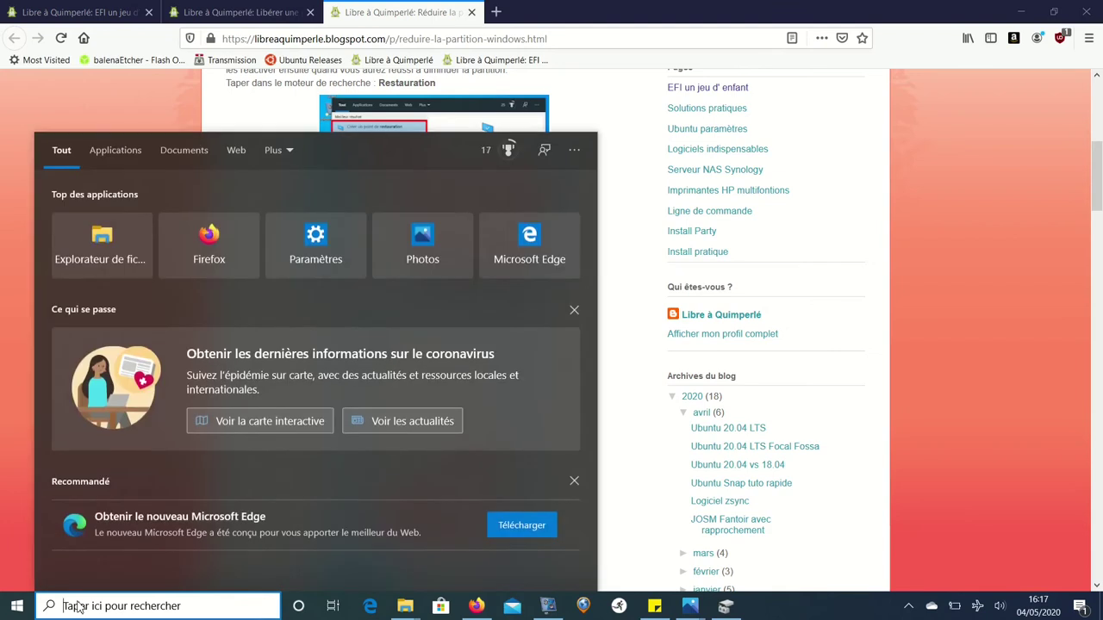
{"action": "type", "text": "rest"}
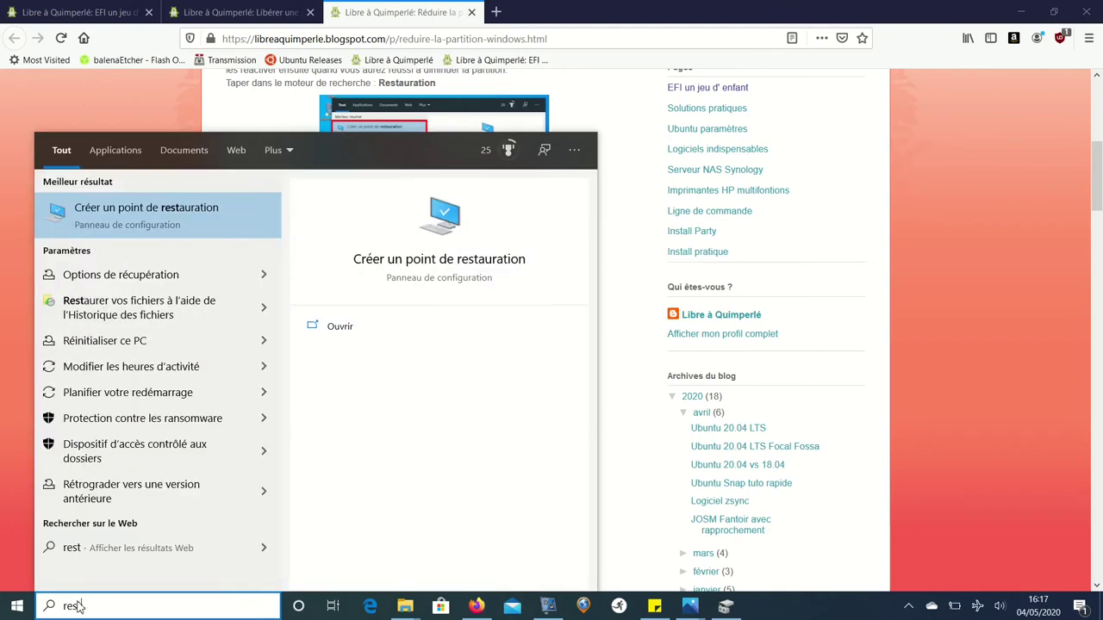
{"action": "type", "text": "auration"}
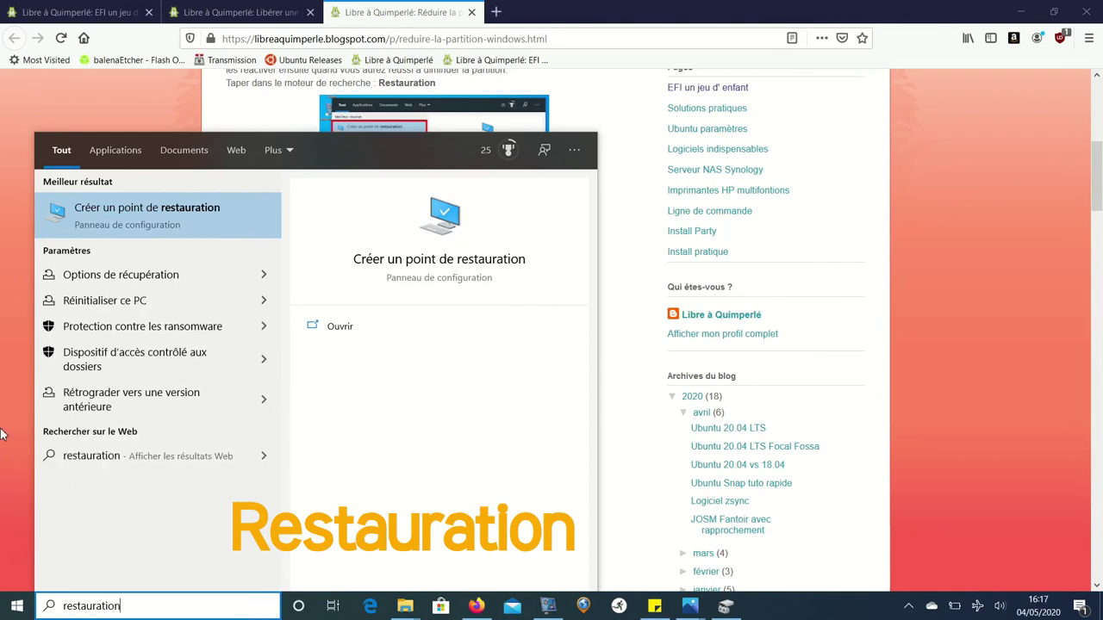
{"action": "left_click", "coordinate": [105, 220]}
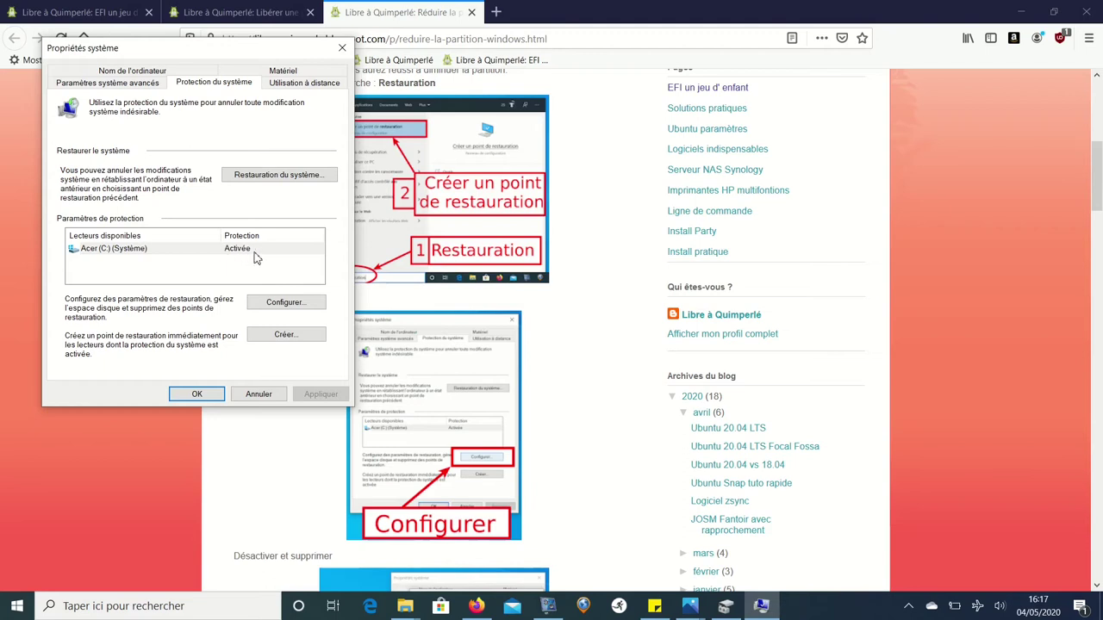
- Configure system protection for Acer (C:): select Désactiver la protection du système and delete all the drive's restore points
{"action": "left_click", "coordinate": [283, 303]}
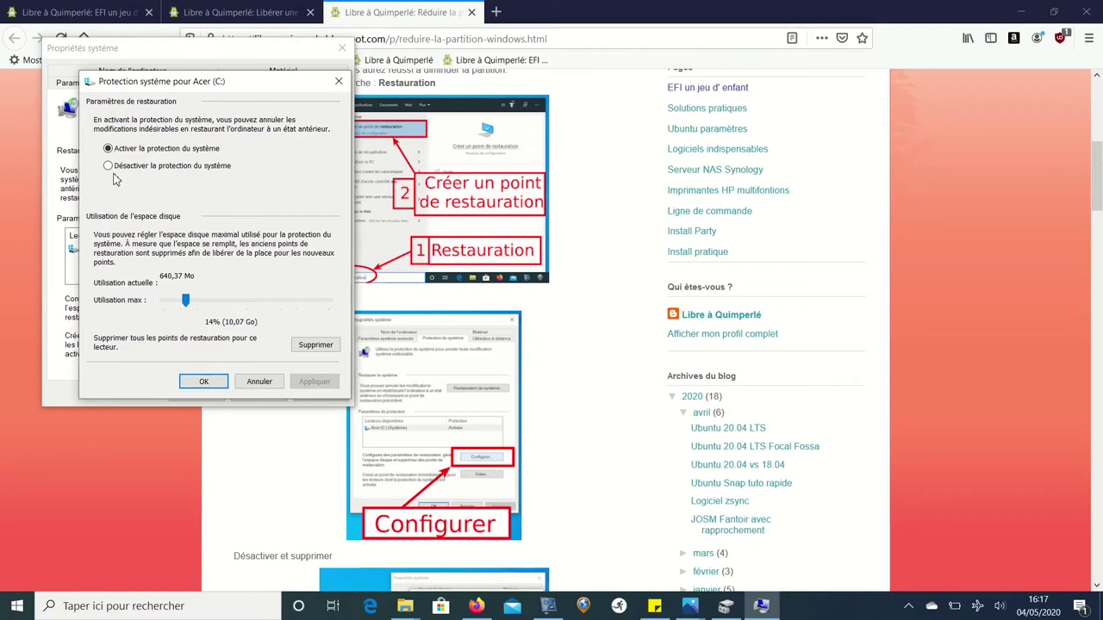
{"action": "left_click", "coordinate": [108, 169]}
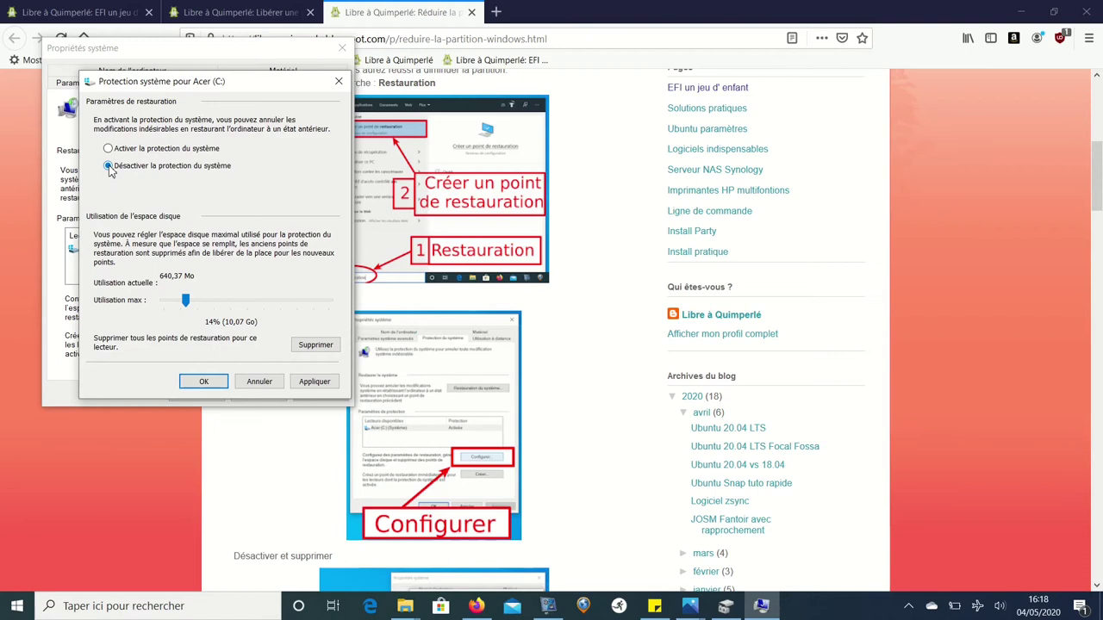
{"action": "left_click", "coordinate": [315, 346]}
{"action": "left_click", "coordinate": [302, 267]}
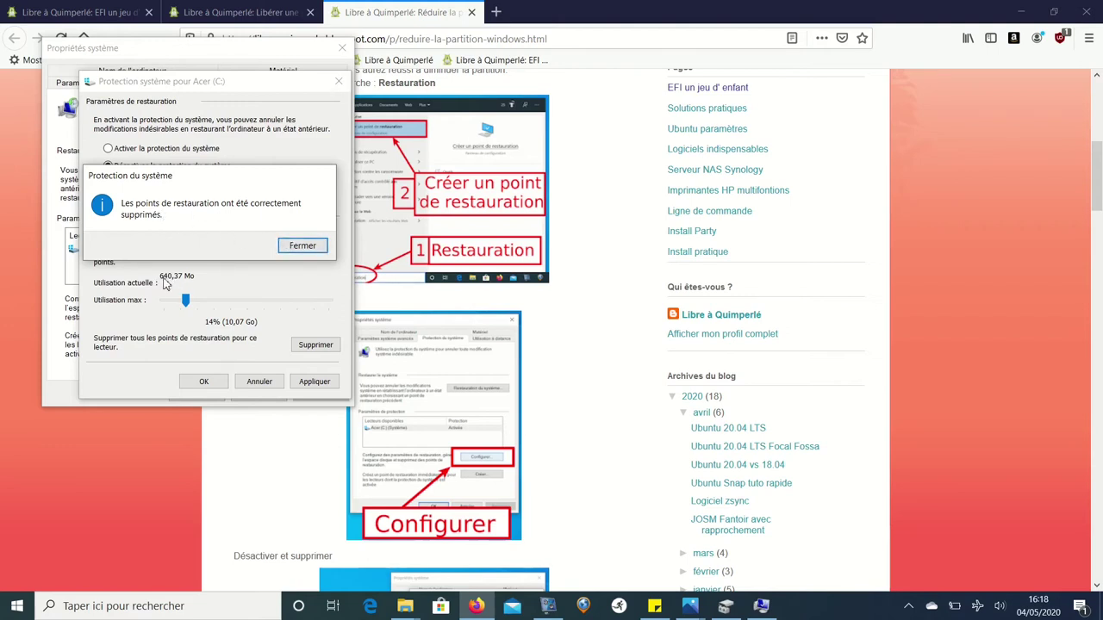
{"action": "left_click", "coordinate": [298, 249]}
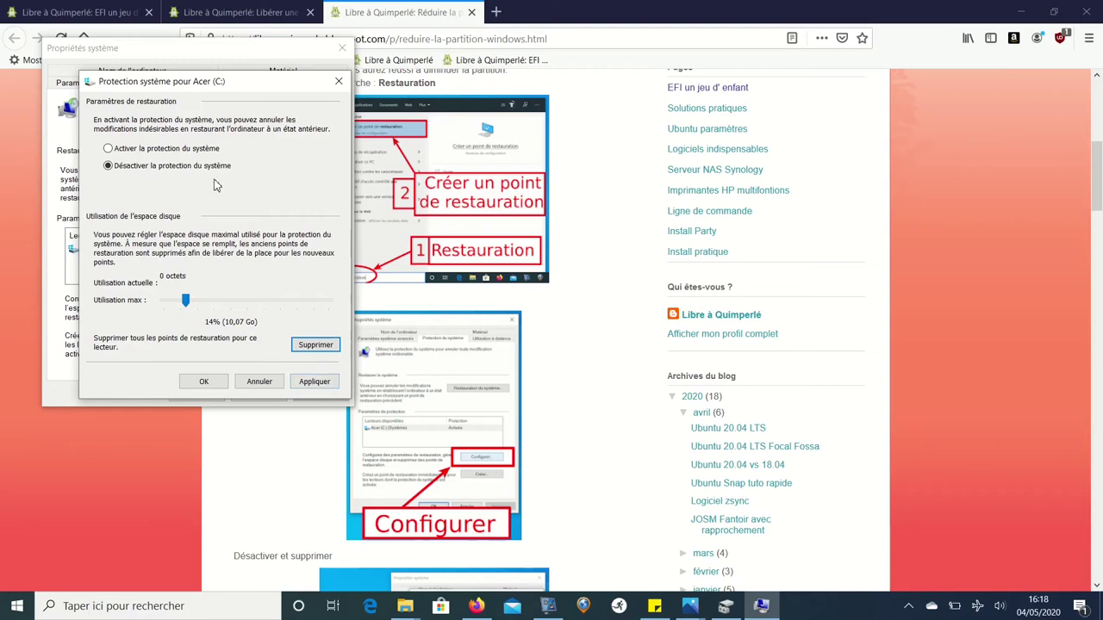
- Apply and confirm the deactivation of system protection on Acer (C:), and close the protection and Propriétés système dialogs
{"action": "left_click", "coordinate": [312, 388]}
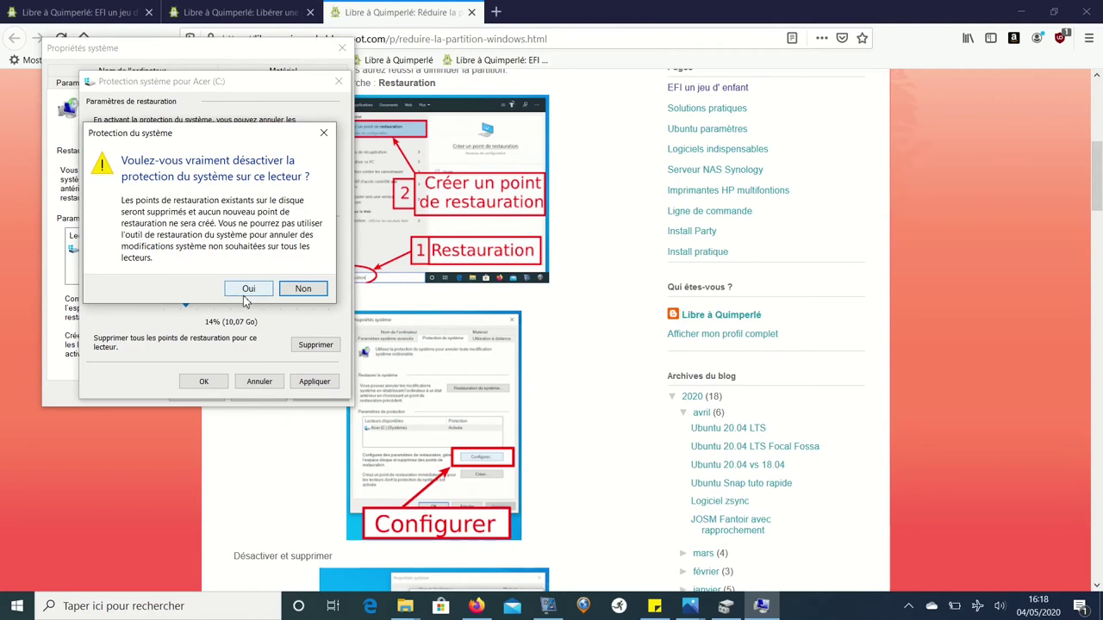
{"action": "left_click", "coordinate": [246, 293]}
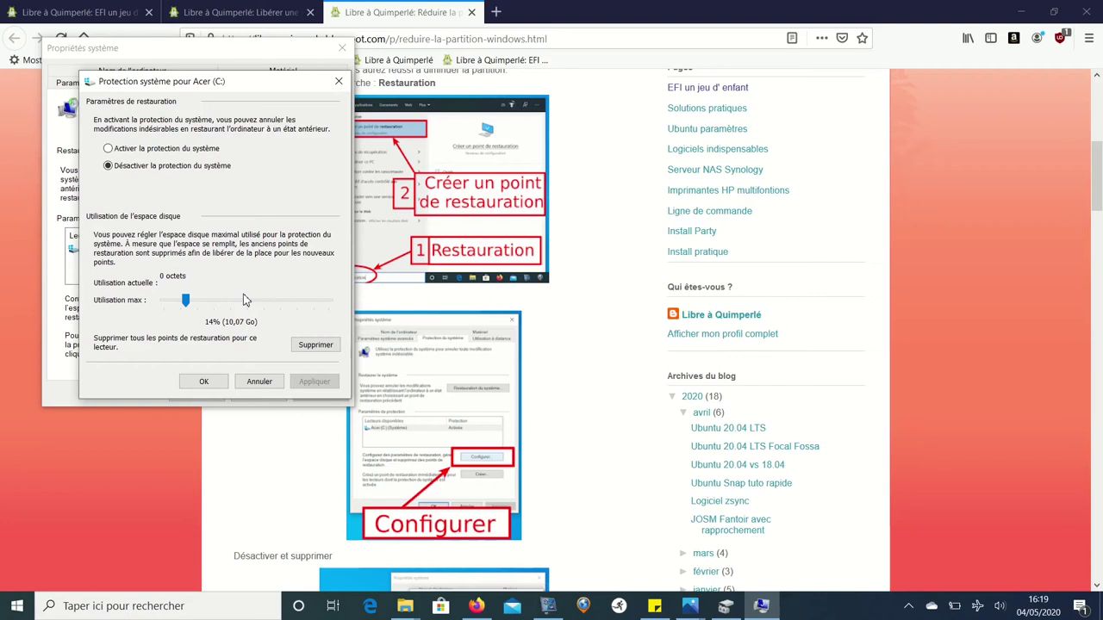
{"action": "left_click", "coordinate": [203, 381]}
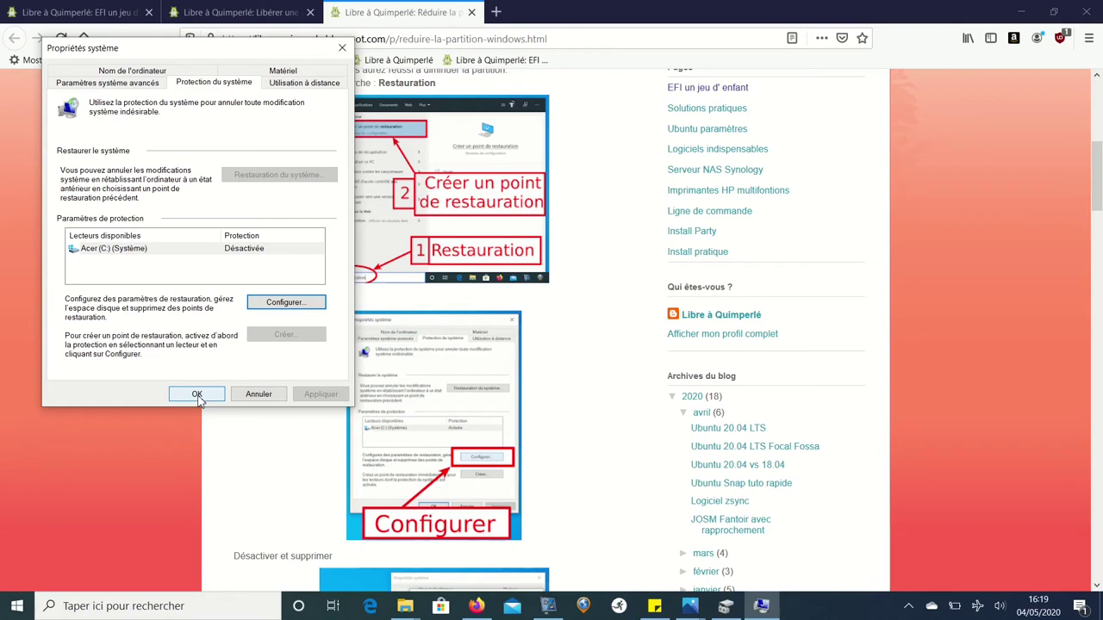
{"action": "left_click", "coordinate": [197, 395]}
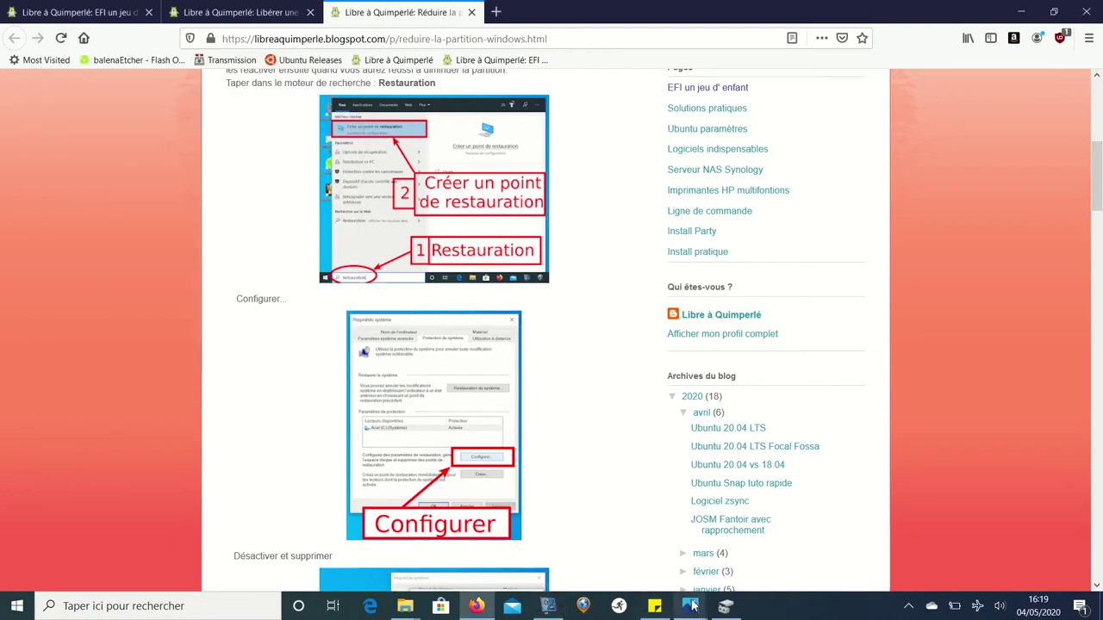
- Return to Gestion des disques, check again how much the Acer (C:) volume can be shrunk, and cancel the reduction
{"action": "left_click", "coordinate": [724, 608]}
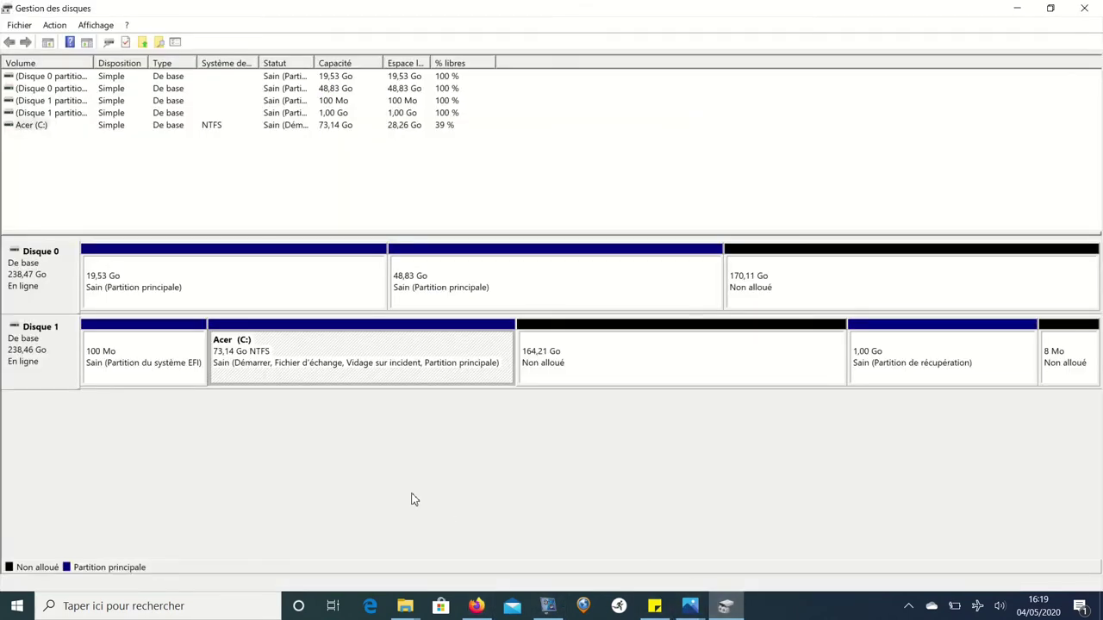
{"action": "right_click", "coordinate": [370, 362]}
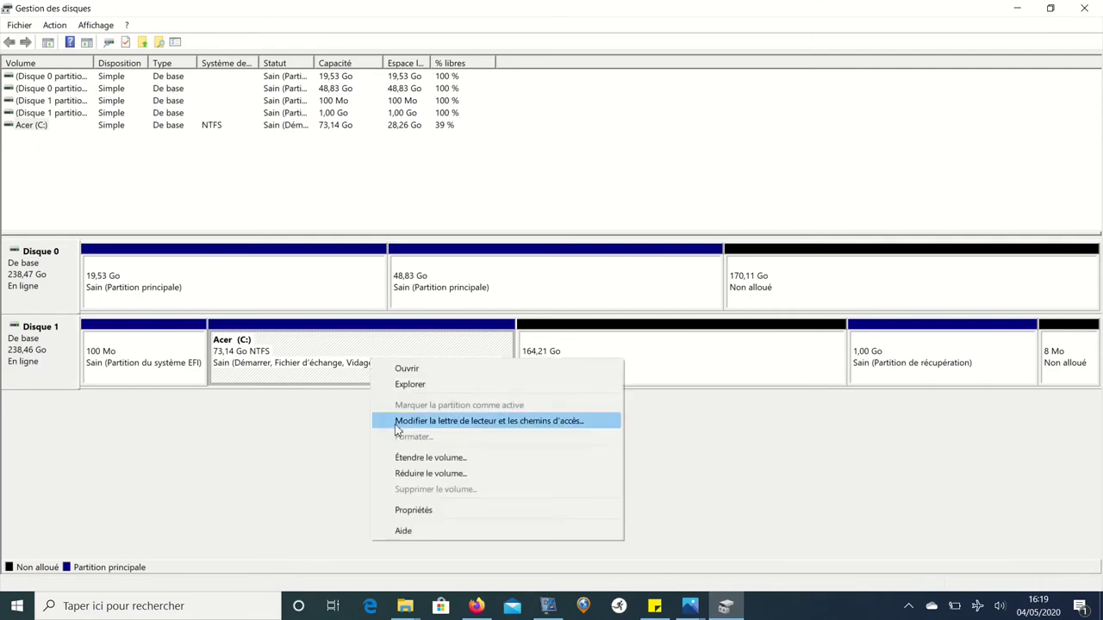
{"action": "left_click", "coordinate": [404, 474]}
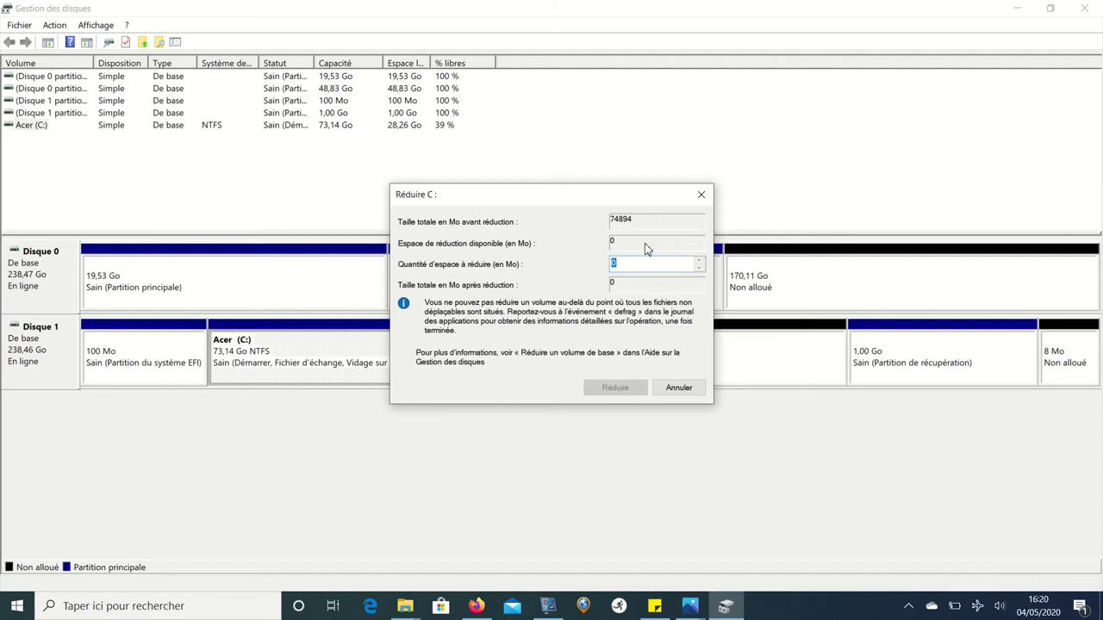
{"action": "left_click", "coordinate": [678, 389]}
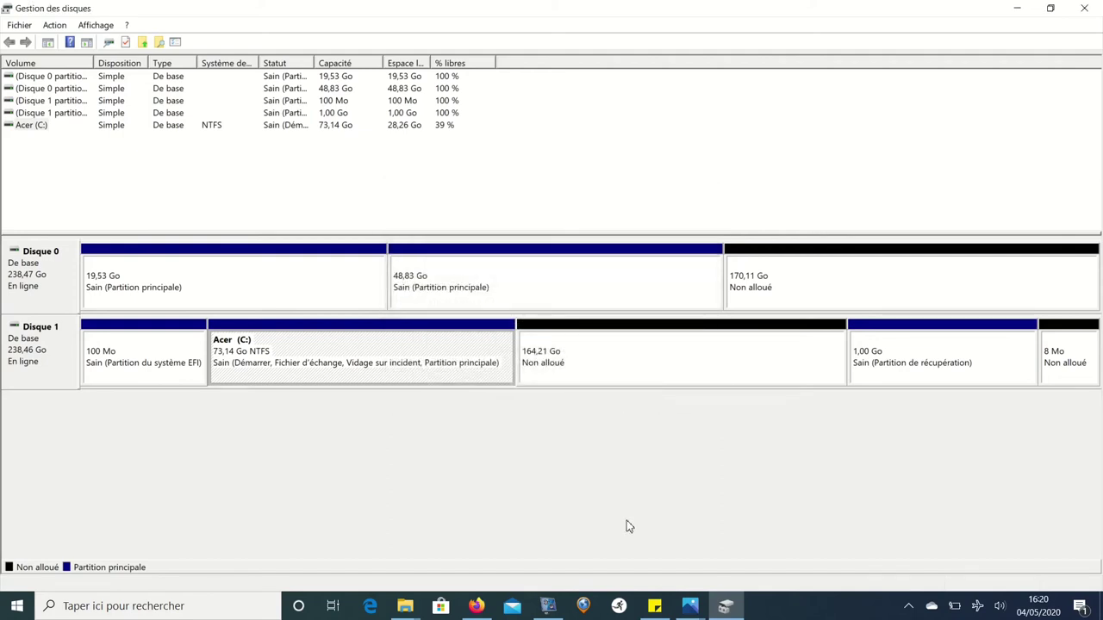
- Switch to Firefox and review the tutorial's section C on cleaning up system files
{"action": "left_click", "coordinate": [476, 606]}
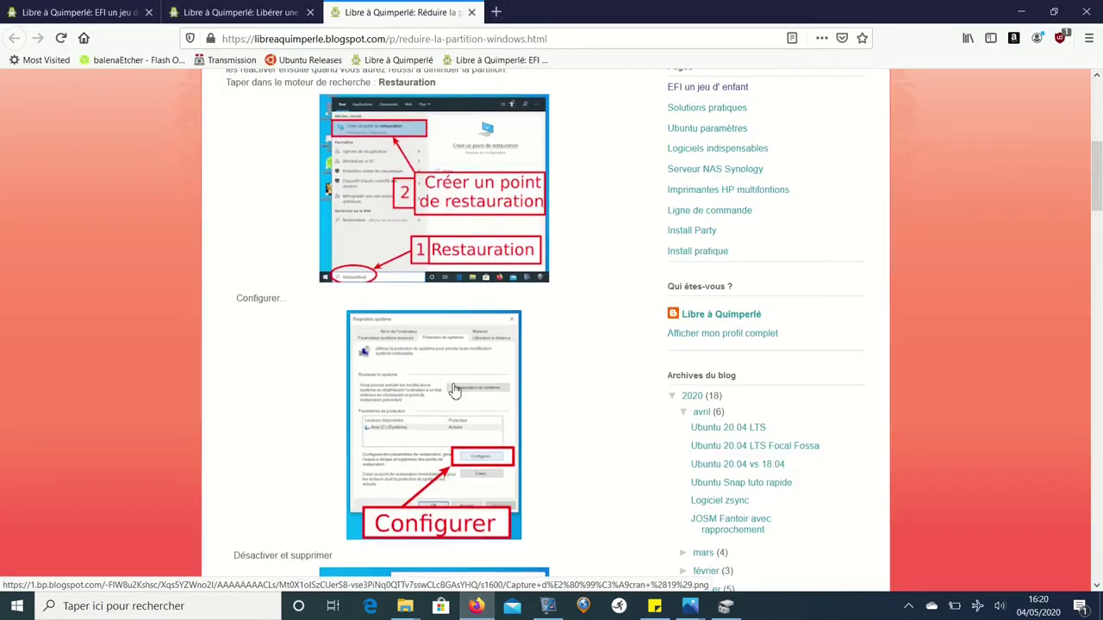
{"action": "scroll", "coordinate": [455, 391], "scroll_direction": "down", "scroll_amount": 8}
{"action": "scroll", "coordinate": [455, 391], "scroll_direction": "down", "scroll_amount": 10}
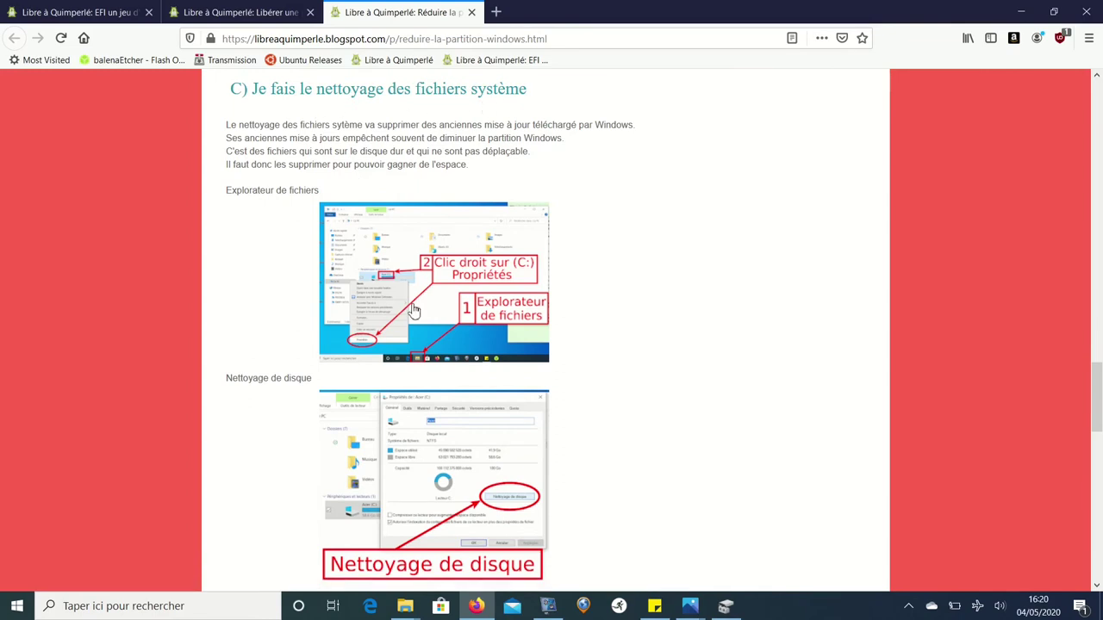
- Switch to File Explorer and open the properties of the Acer (C:) drive under Ce PC
{"action": "left_click", "coordinate": [403, 606]}
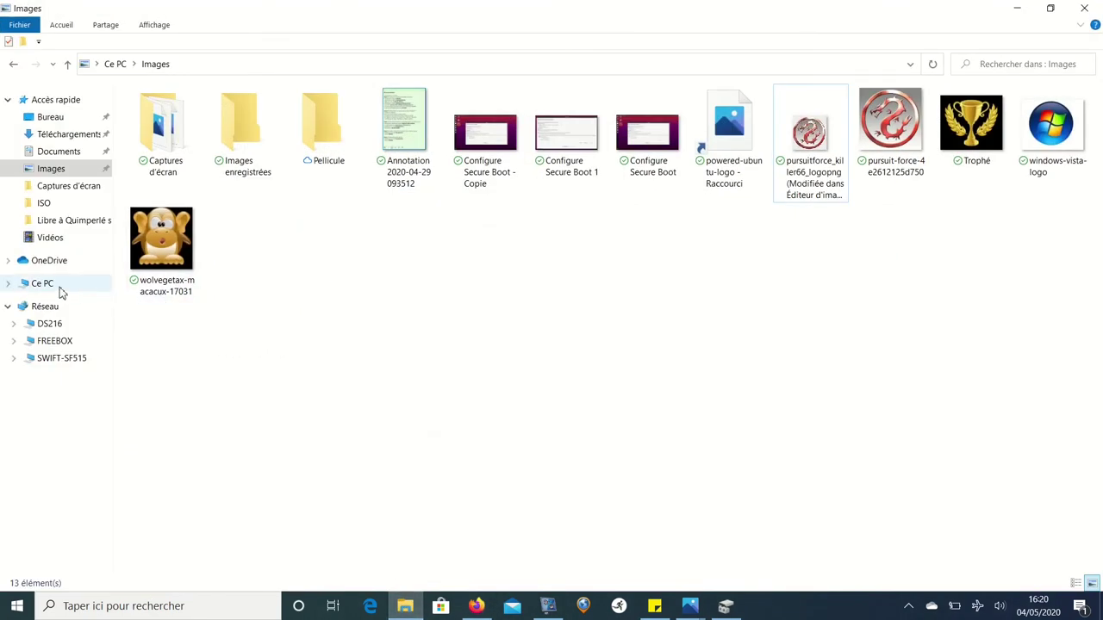
{"action": "left_click", "coordinate": [60, 291]}
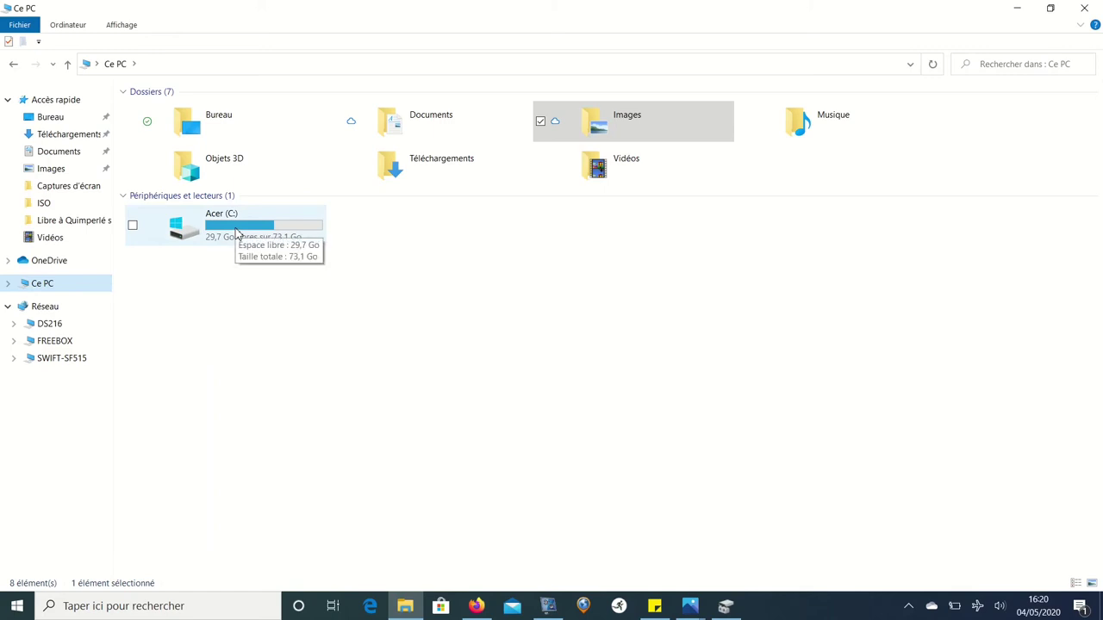
{"action": "right_click", "coordinate": [237, 233]}
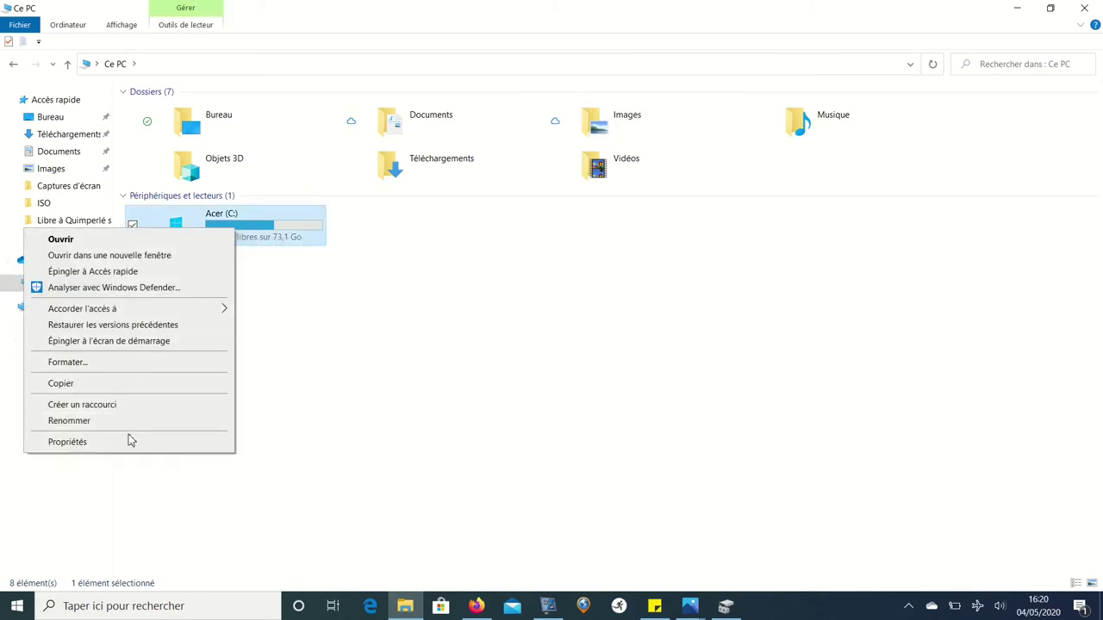
{"action": "left_click", "coordinate": [129, 442]}
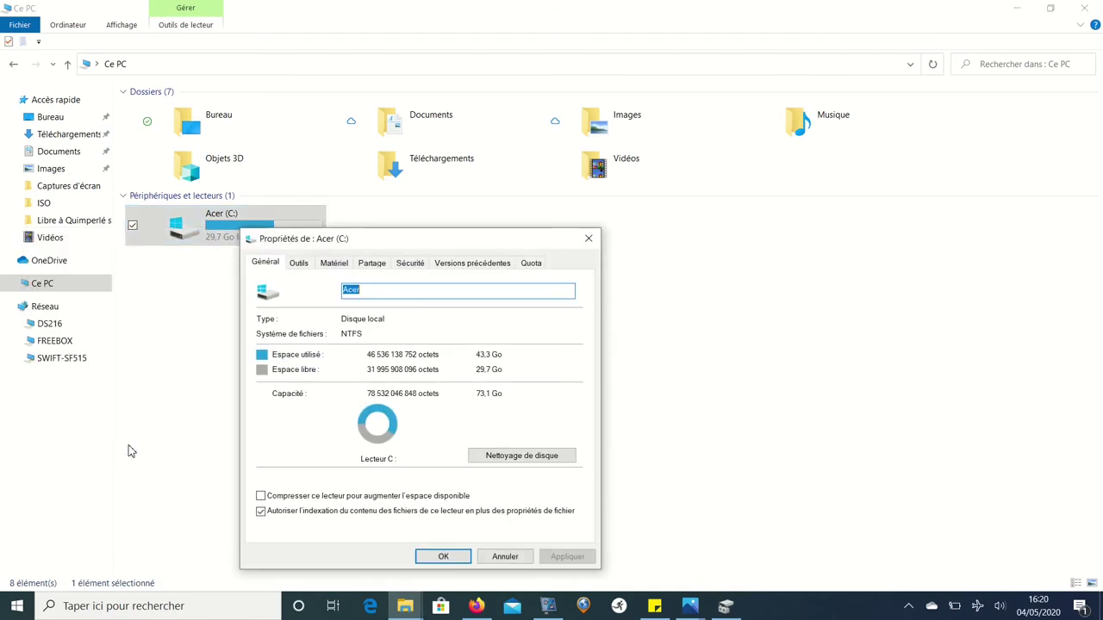
- Clean up Acer (C:)'s system files, including Nettoyage de Windows Update and Antivirus Windows Defender, confirm the permanent deletion, and close the drive properties
{"action": "left_click", "coordinate": [497, 458]}
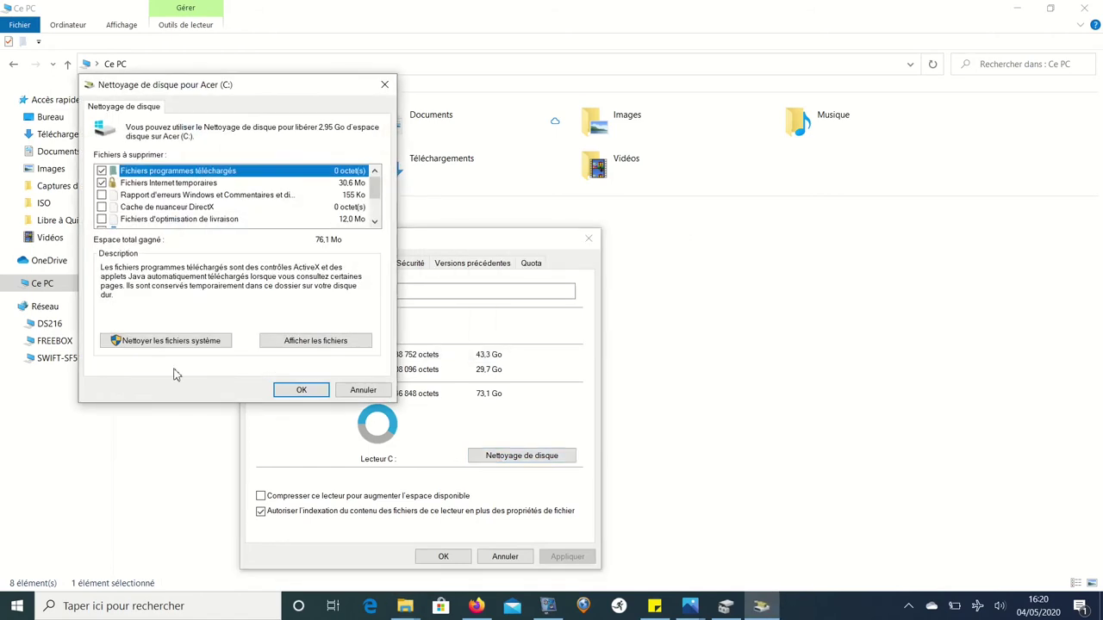
{"action": "left_click", "coordinate": [137, 343]}
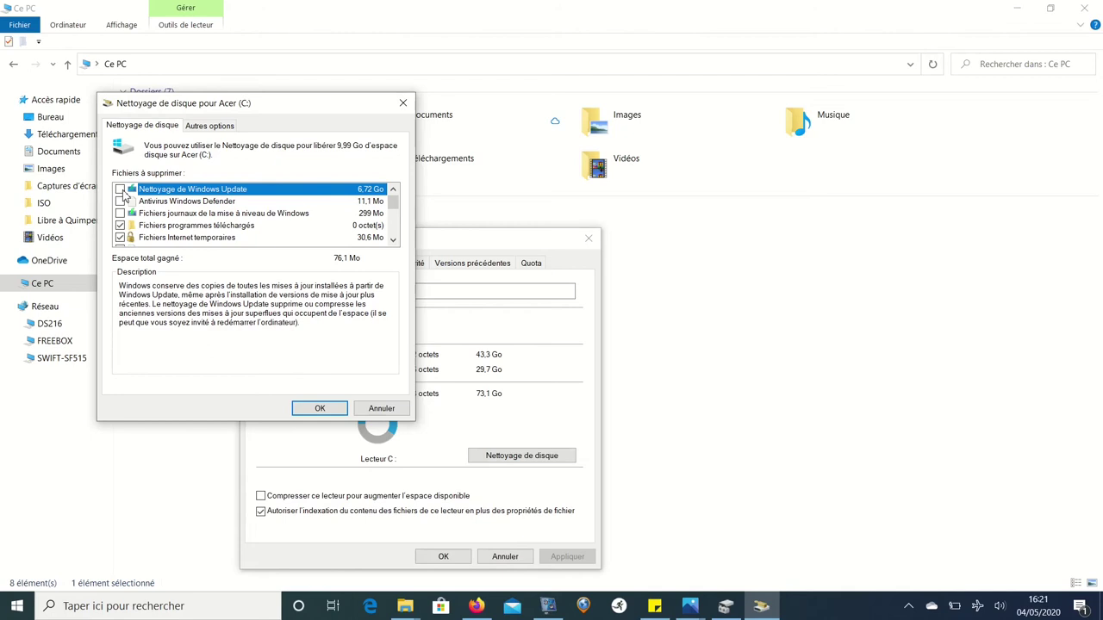
{"action": "left_click", "coordinate": [120, 190]}
{"action": "left_click", "coordinate": [313, 411]}
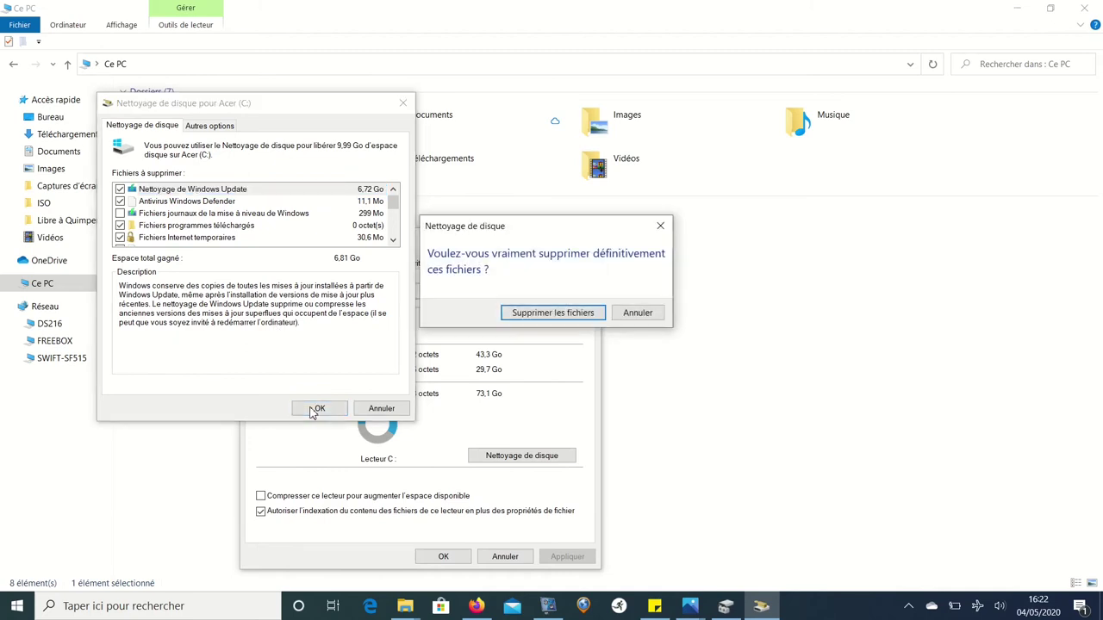
{"action": "left_click", "coordinate": [548, 313]}
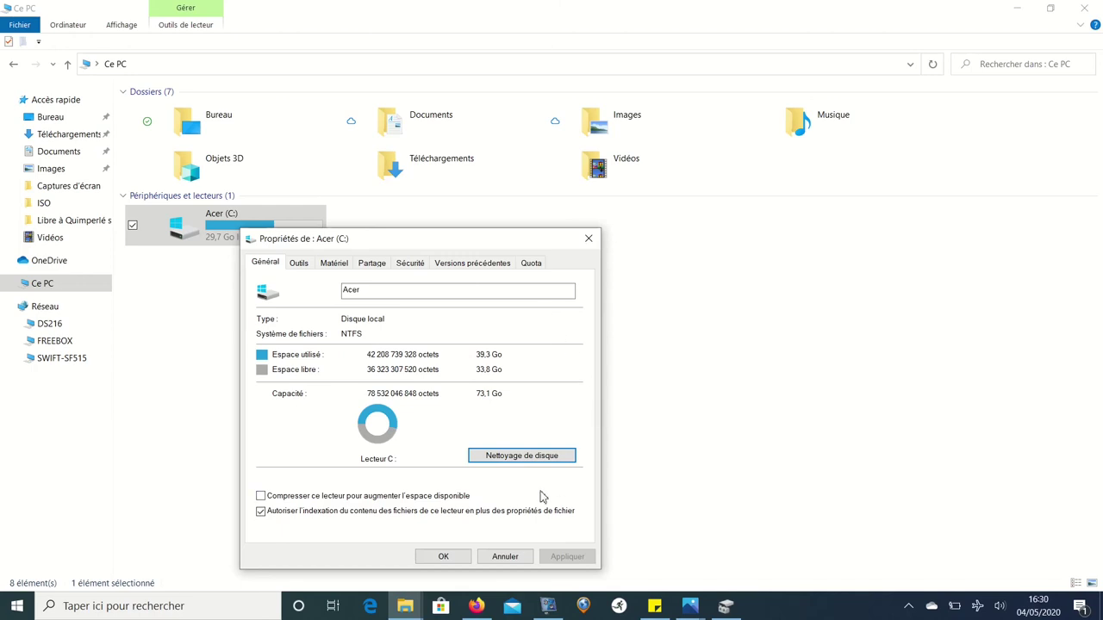
{"action": "left_click", "coordinate": [443, 557]}
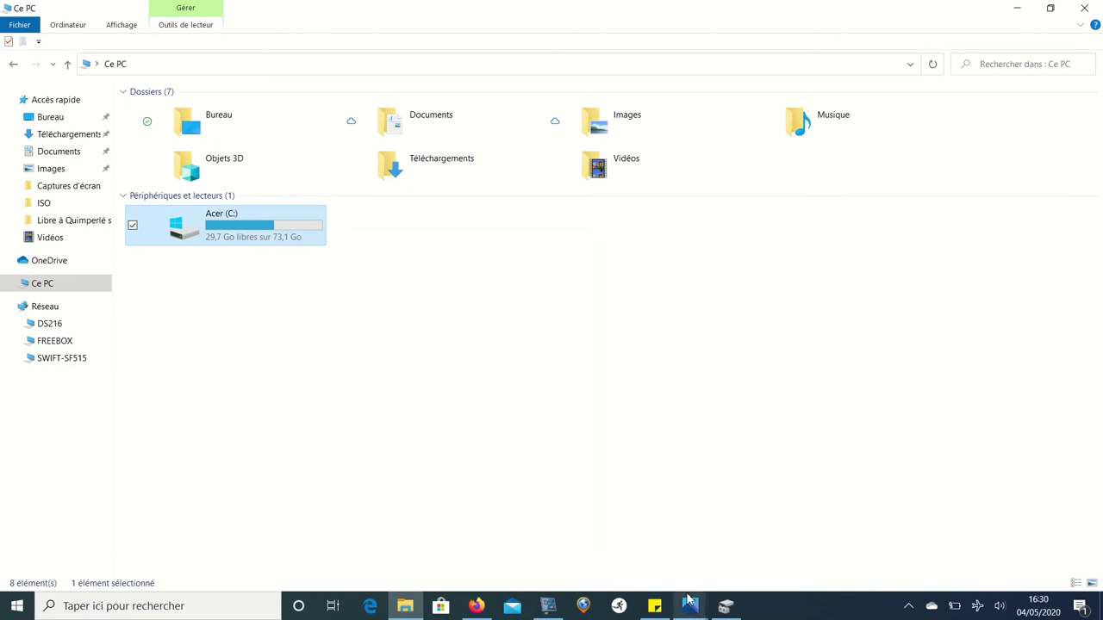
- Switch to Gestion des disques, check how much the Acer (C:) volume can be reduced after the cleanup, and cancel the reduction
{"action": "left_click", "coordinate": [724, 607]}
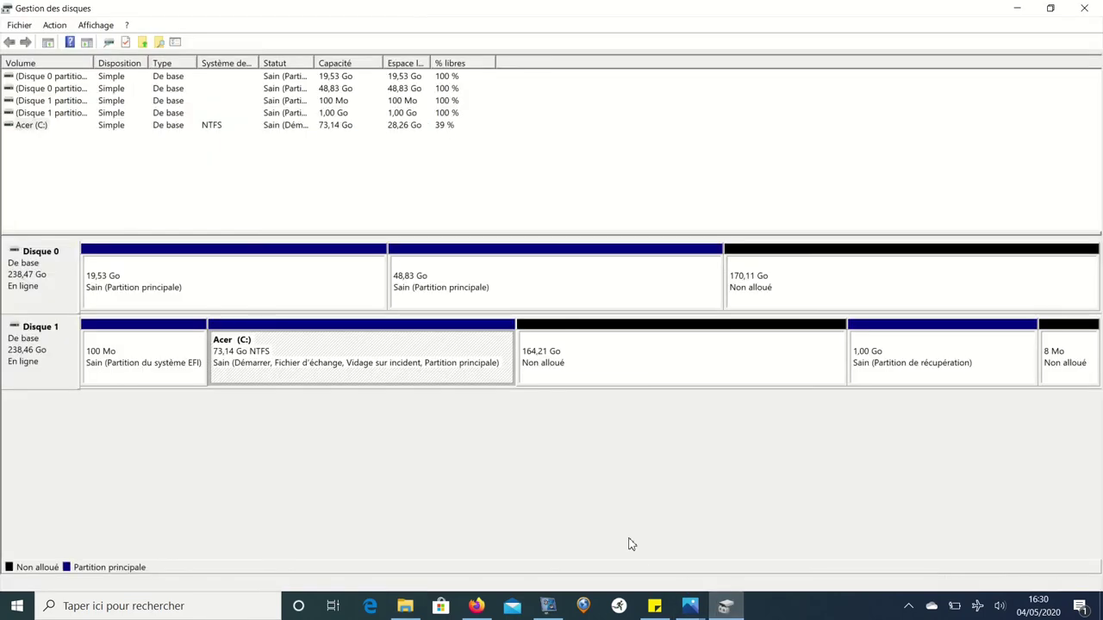
{"action": "right_click", "coordinate": [403, 363]}
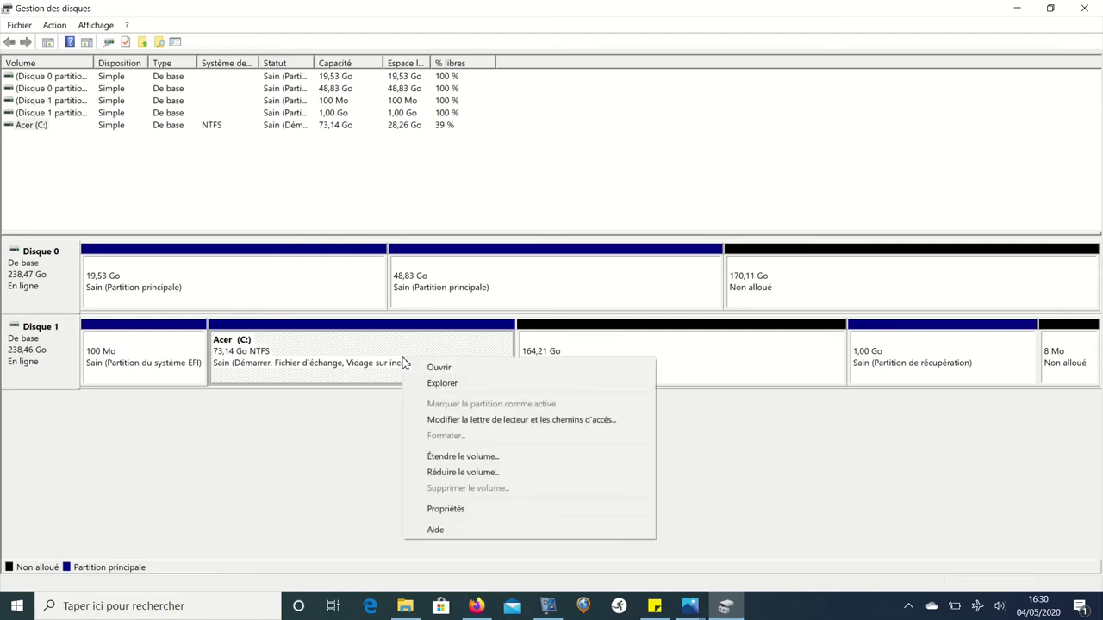
{"action": "left_click", "coordinate": [441, 476]}
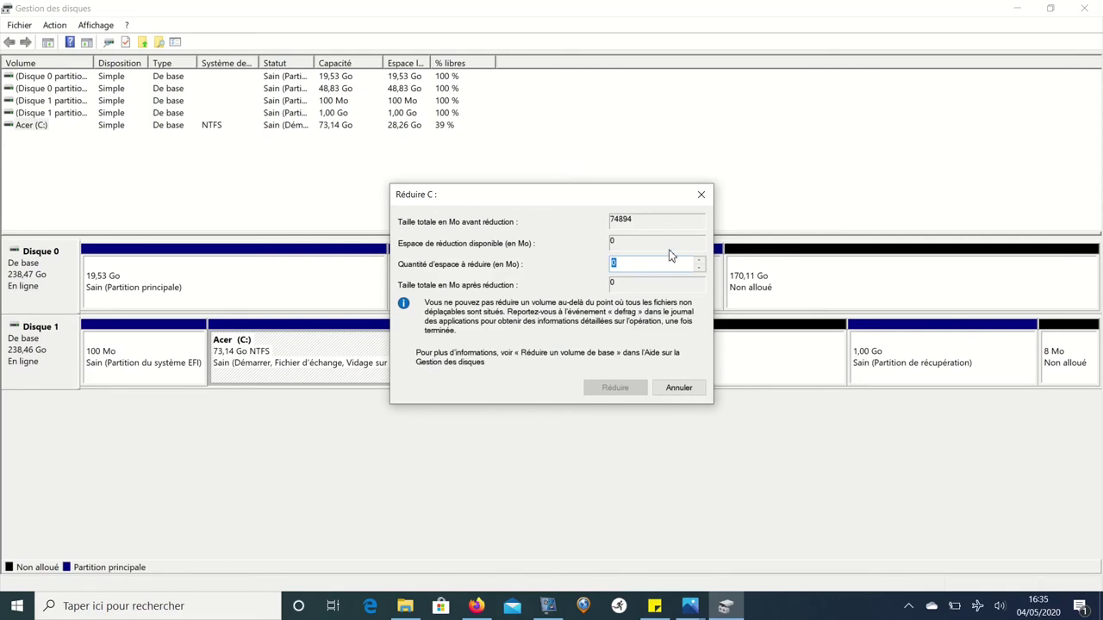
{"action": "left_click", "coordinate": [669, 389]}
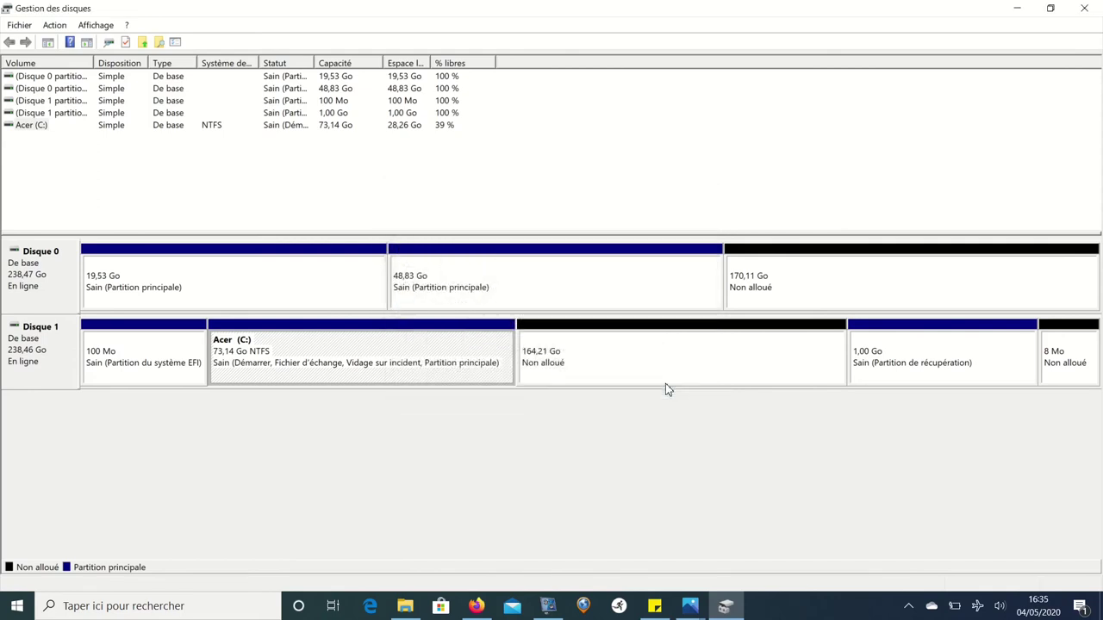
- Close Gestion des disques, File Explorer and Firefox with all its tabs to return to the desktop
{"action": "left_click", "coordinate": [1086, 11]}
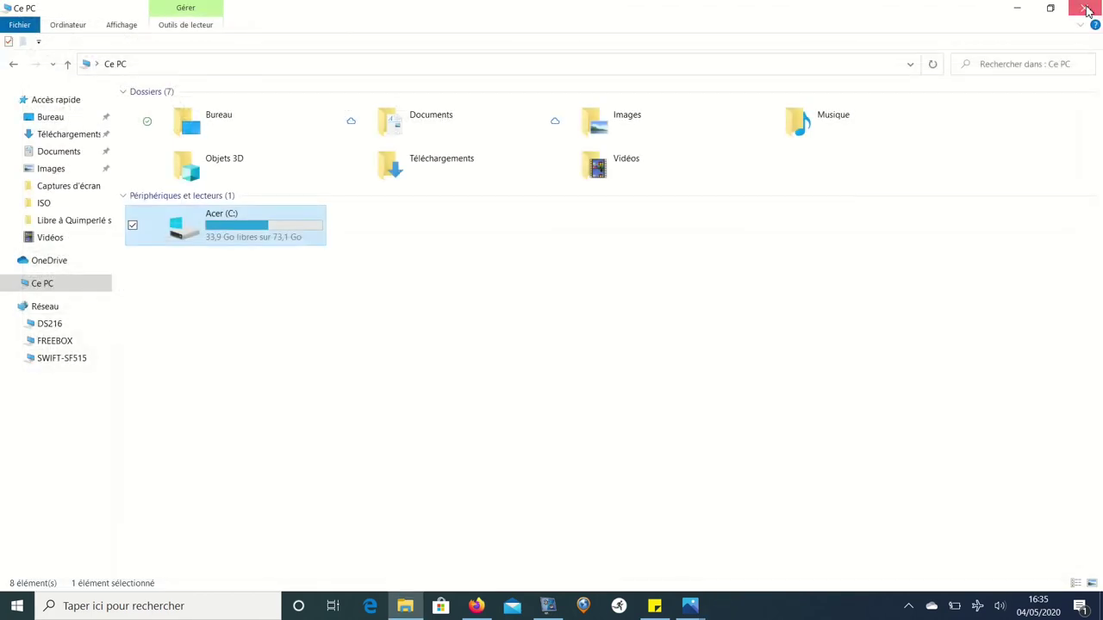
{"action": "left_click", "coordinate": [1087, 10]}
{"action": "left_click", "coordinate": [1087, 11]}
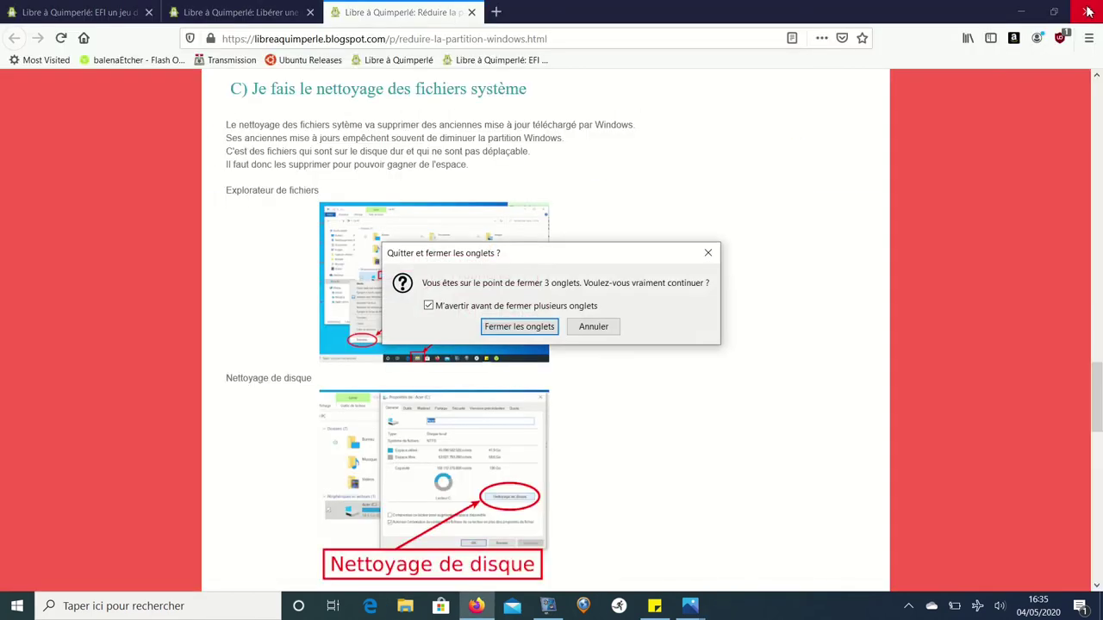
{"action": "left_click", "coordinate": [534, 326]}
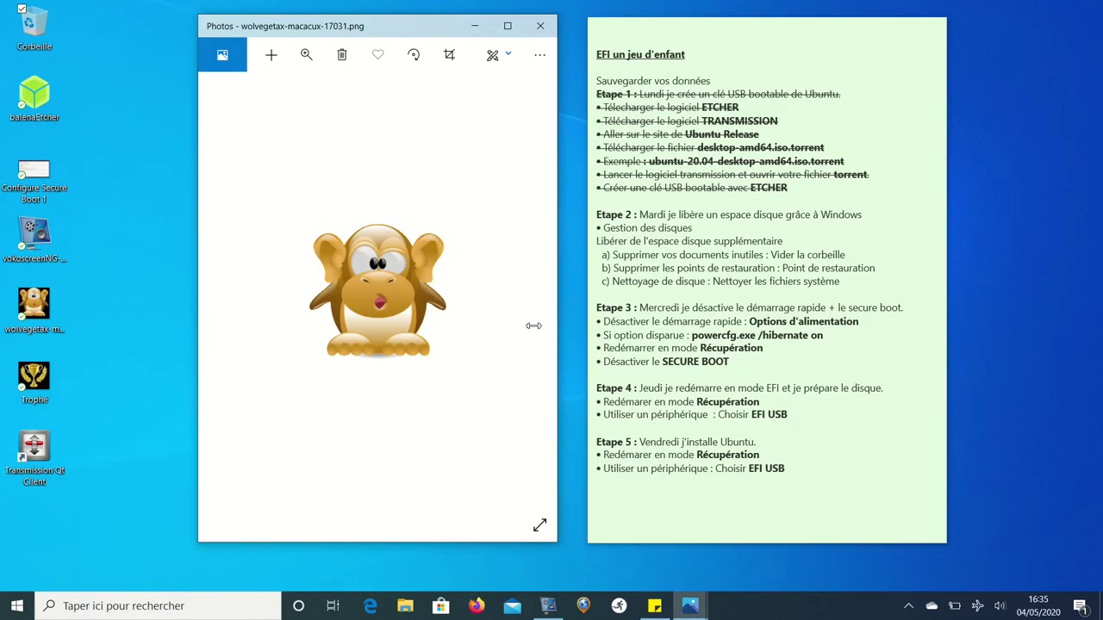